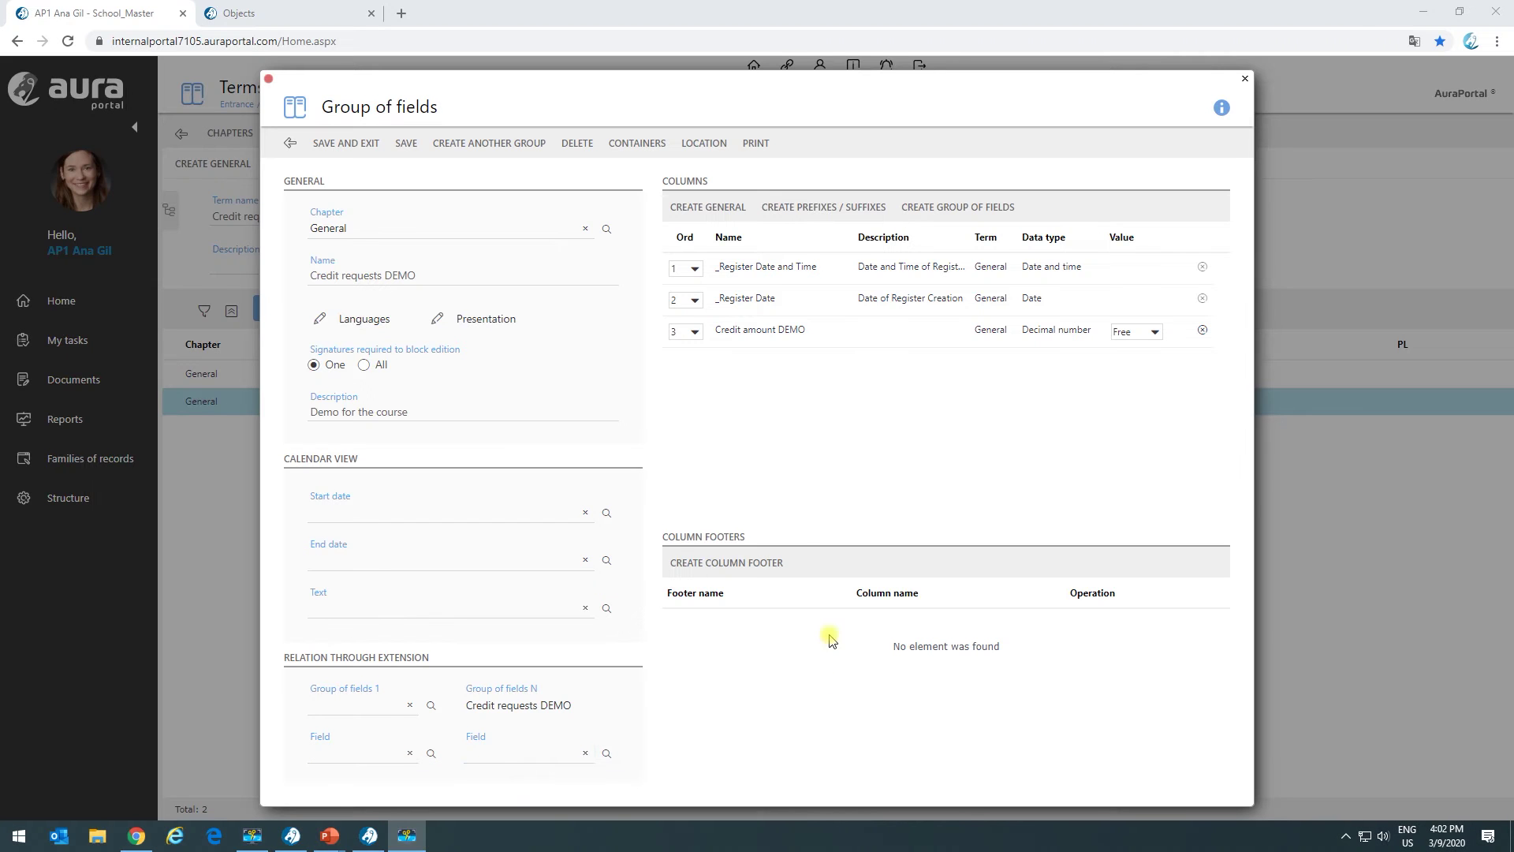
# Start a column footer named 'Number of lines' on Credit amount DEMO, leaving Sum.
pyautogui.click(736, 570)
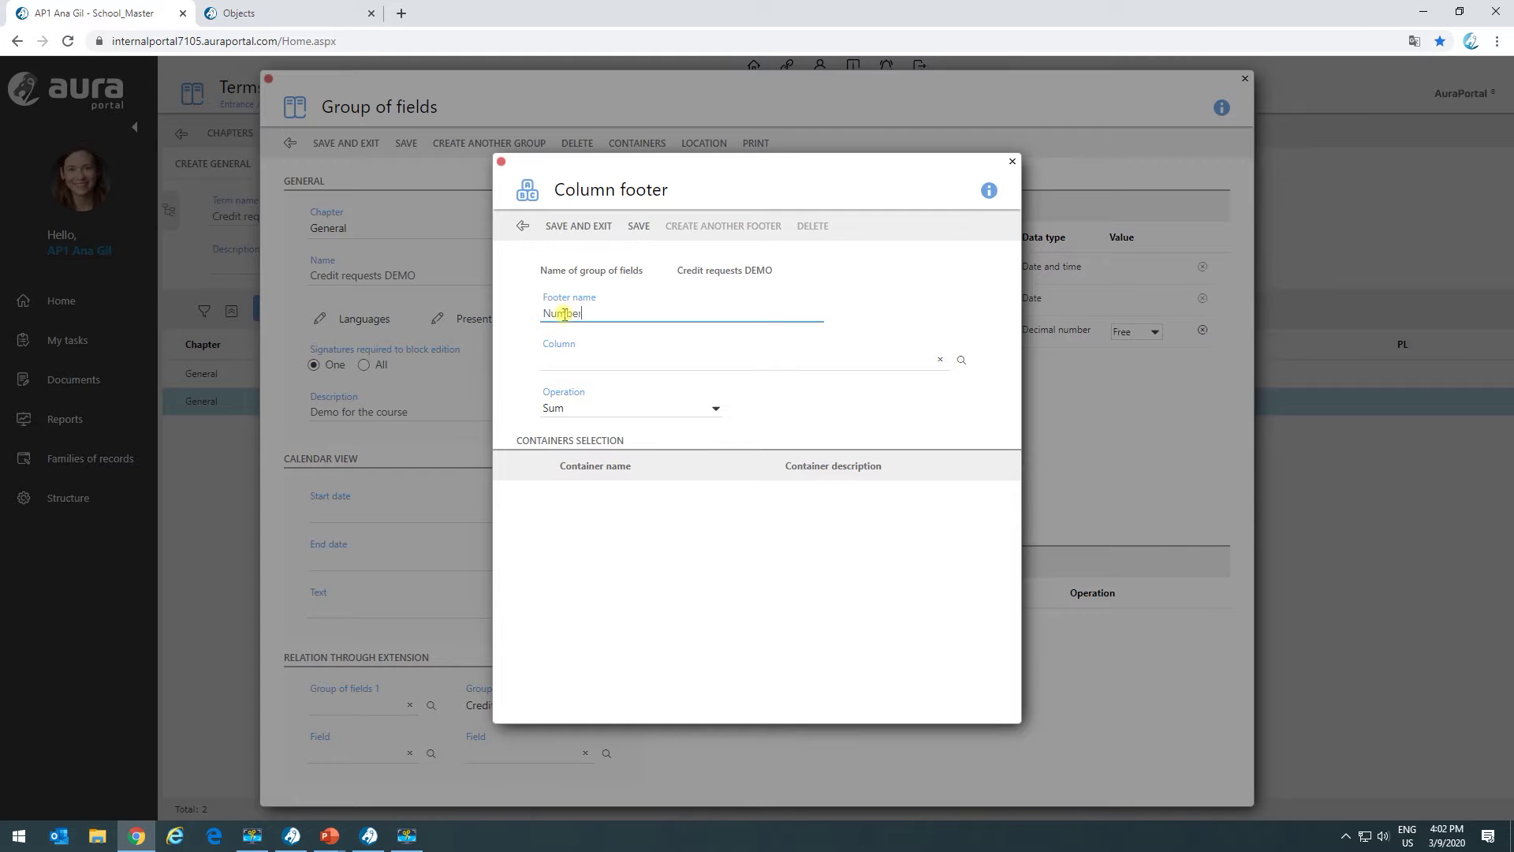
pyautogui.write('Number of lines')
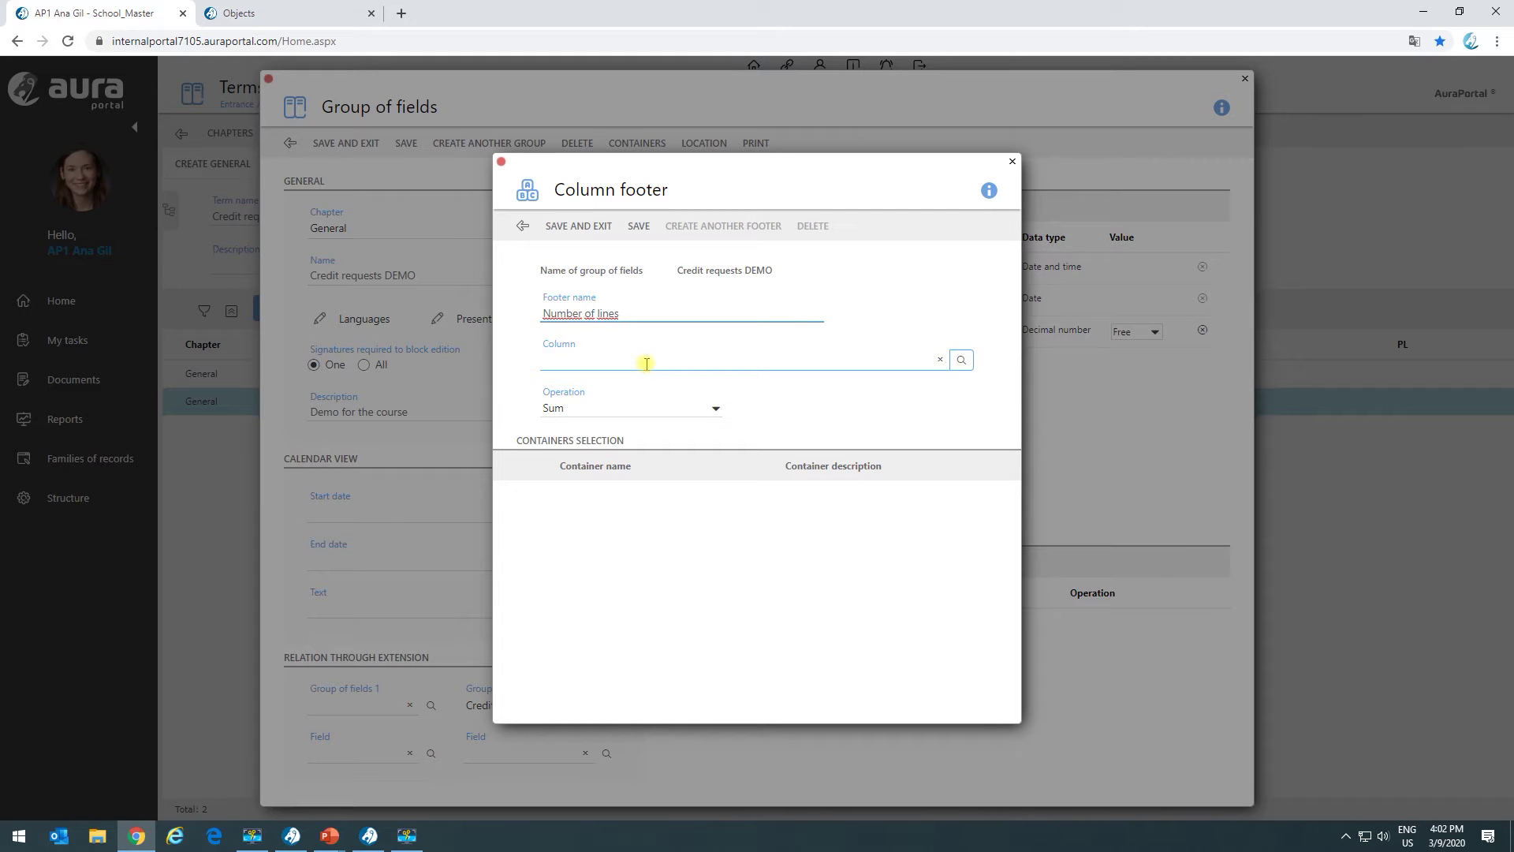
pyautogui.click(962, 362)
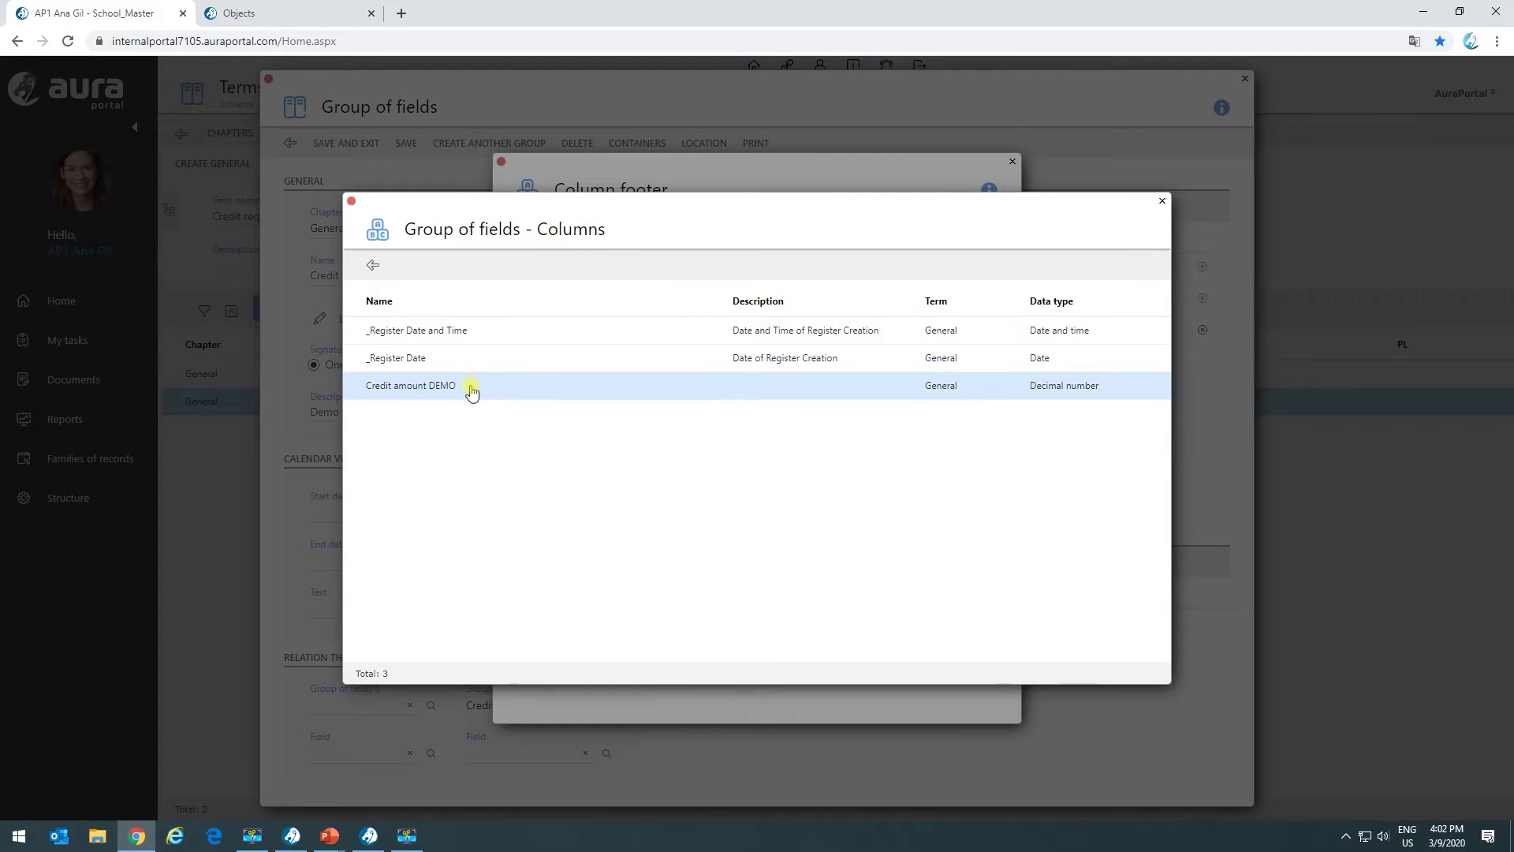
pyautogui.click(400, 388)
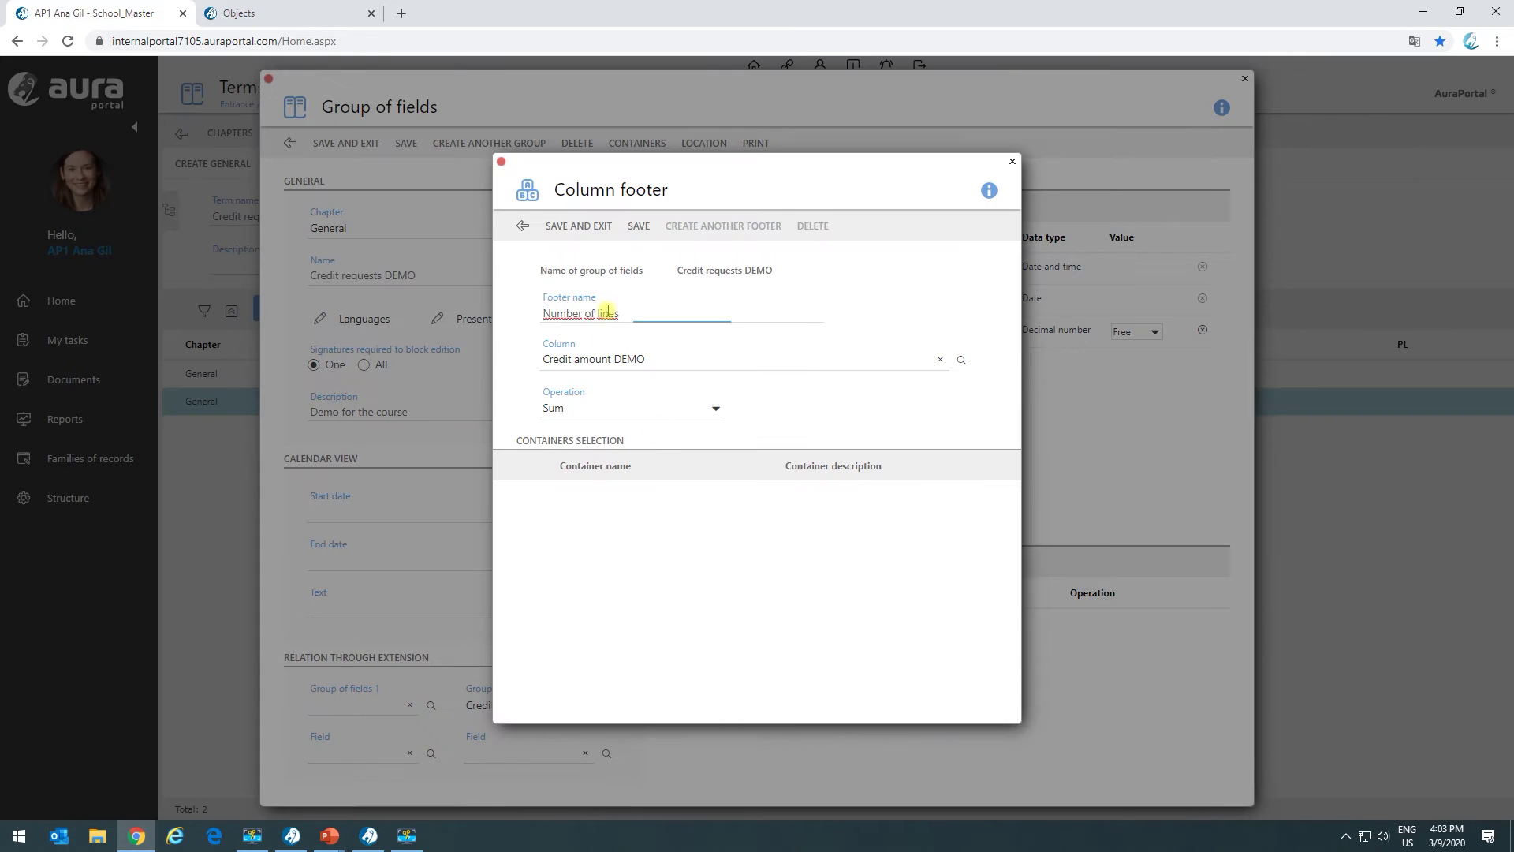
pyautogui.click(608, 410)
pyautogui.click(607, 410)
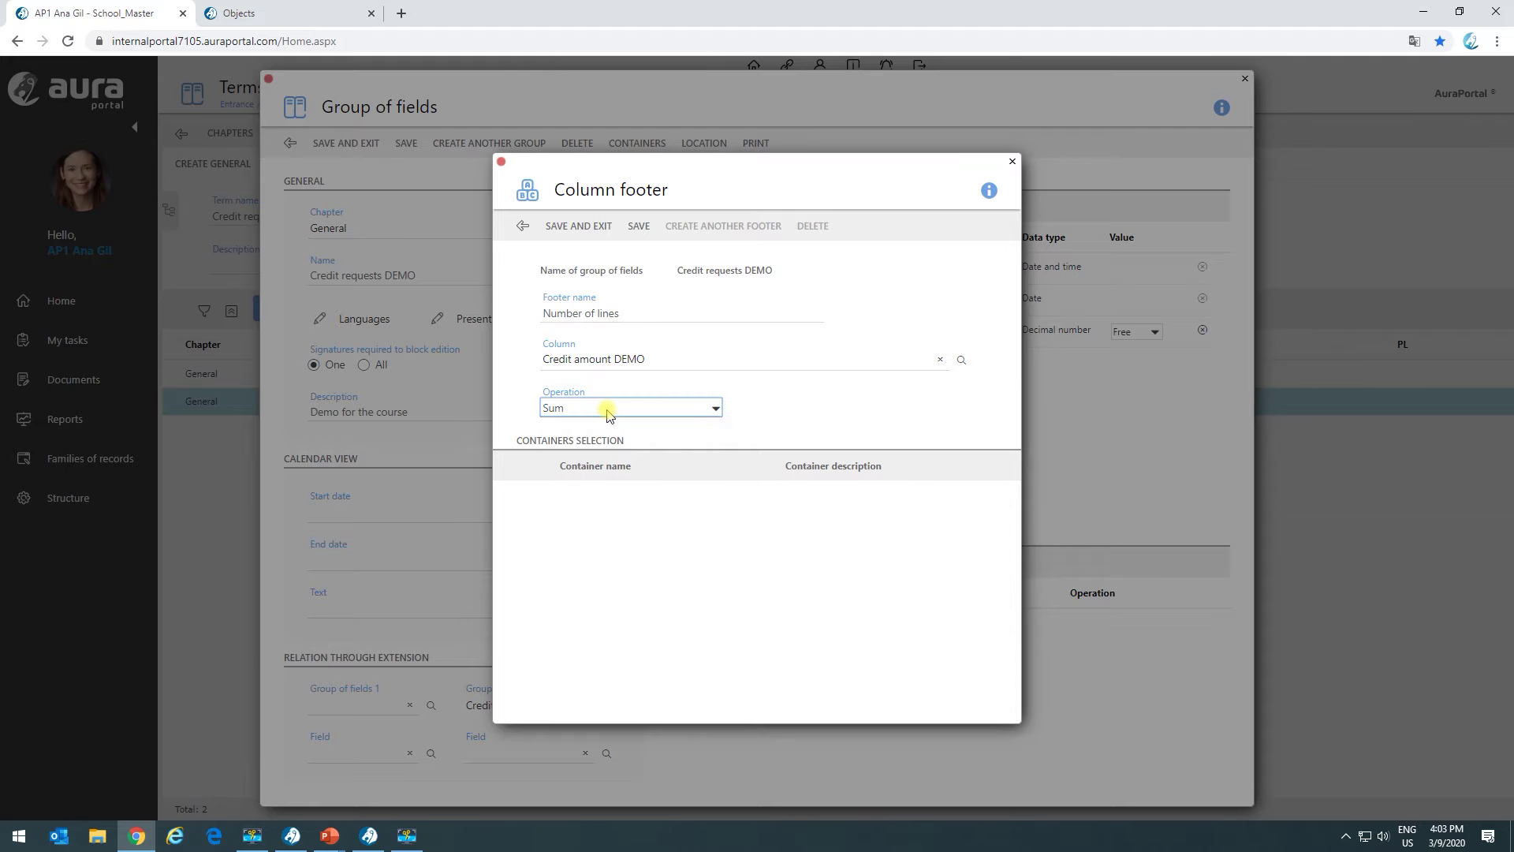
# Switch the footer to _Register Date with the Number of lines operation and save it.
pyautogui.moveTo(626, 319); pyautogui.dragTo(511, 327)
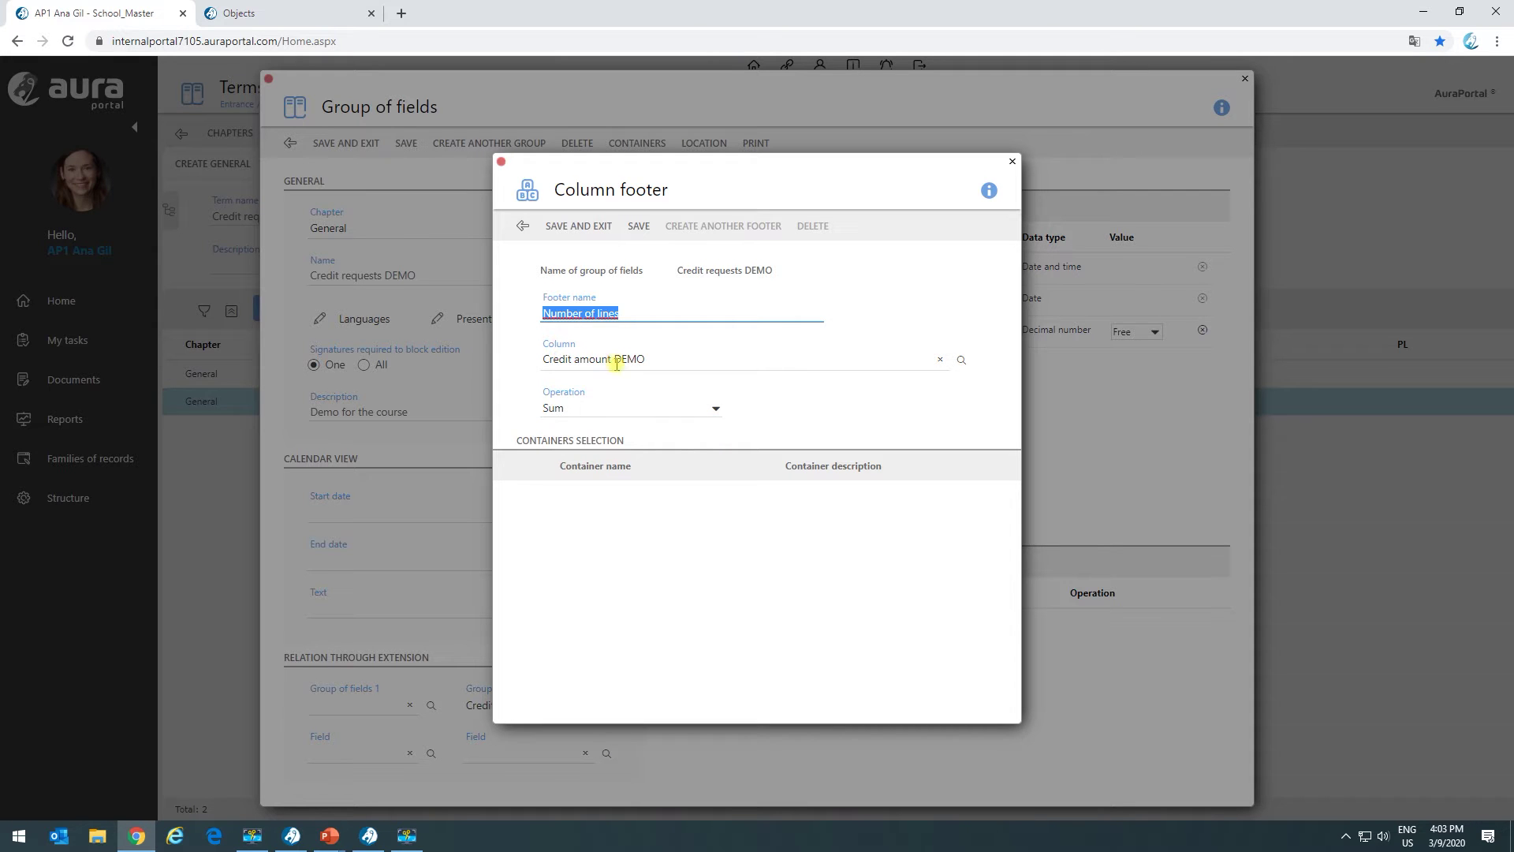
pyautogui.click(962, 360)
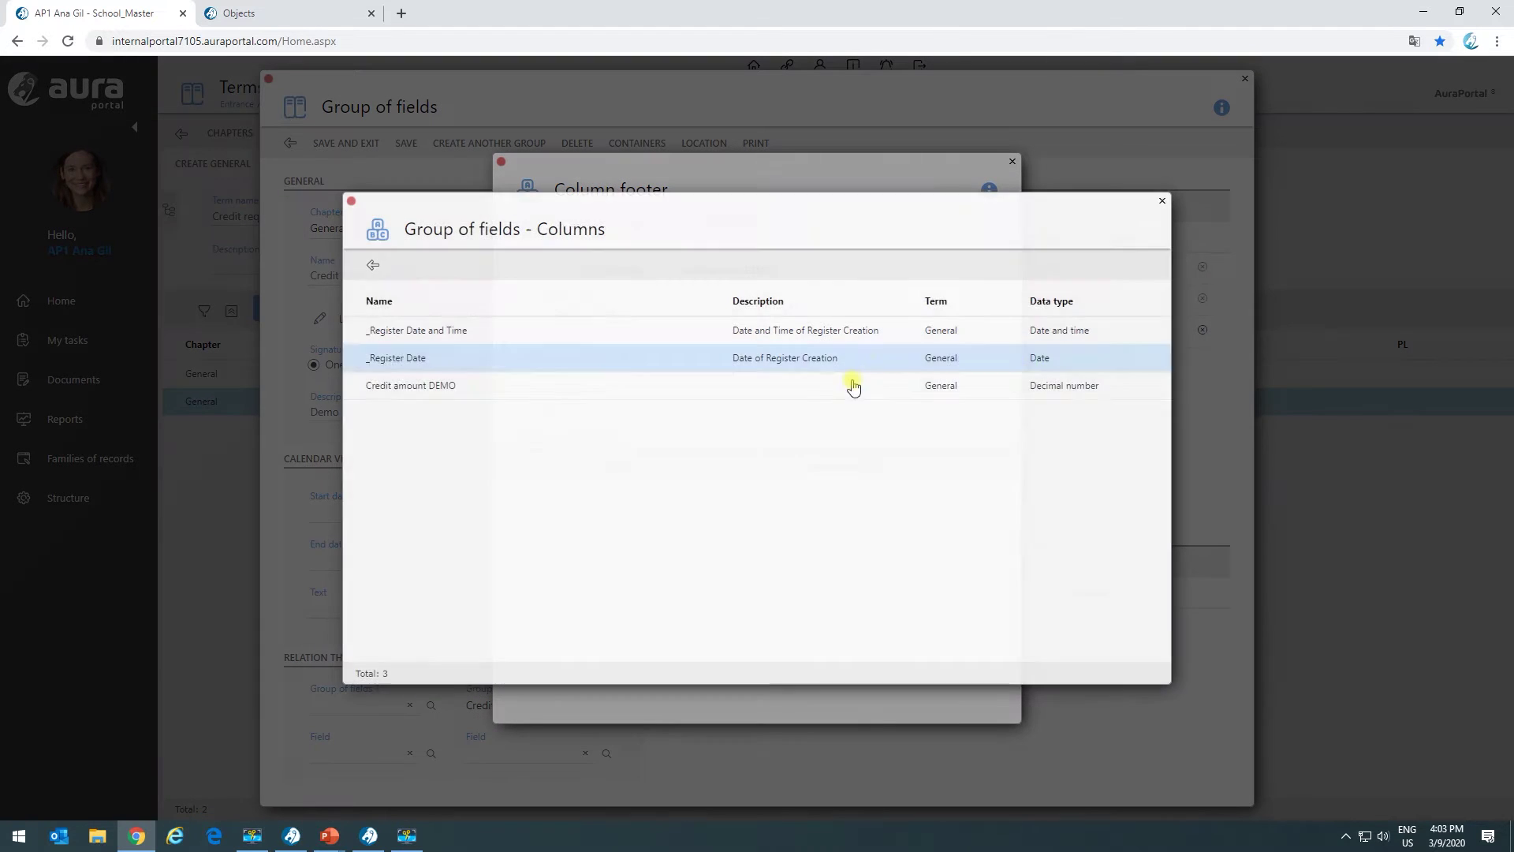
pyautogui.click(451, 357)
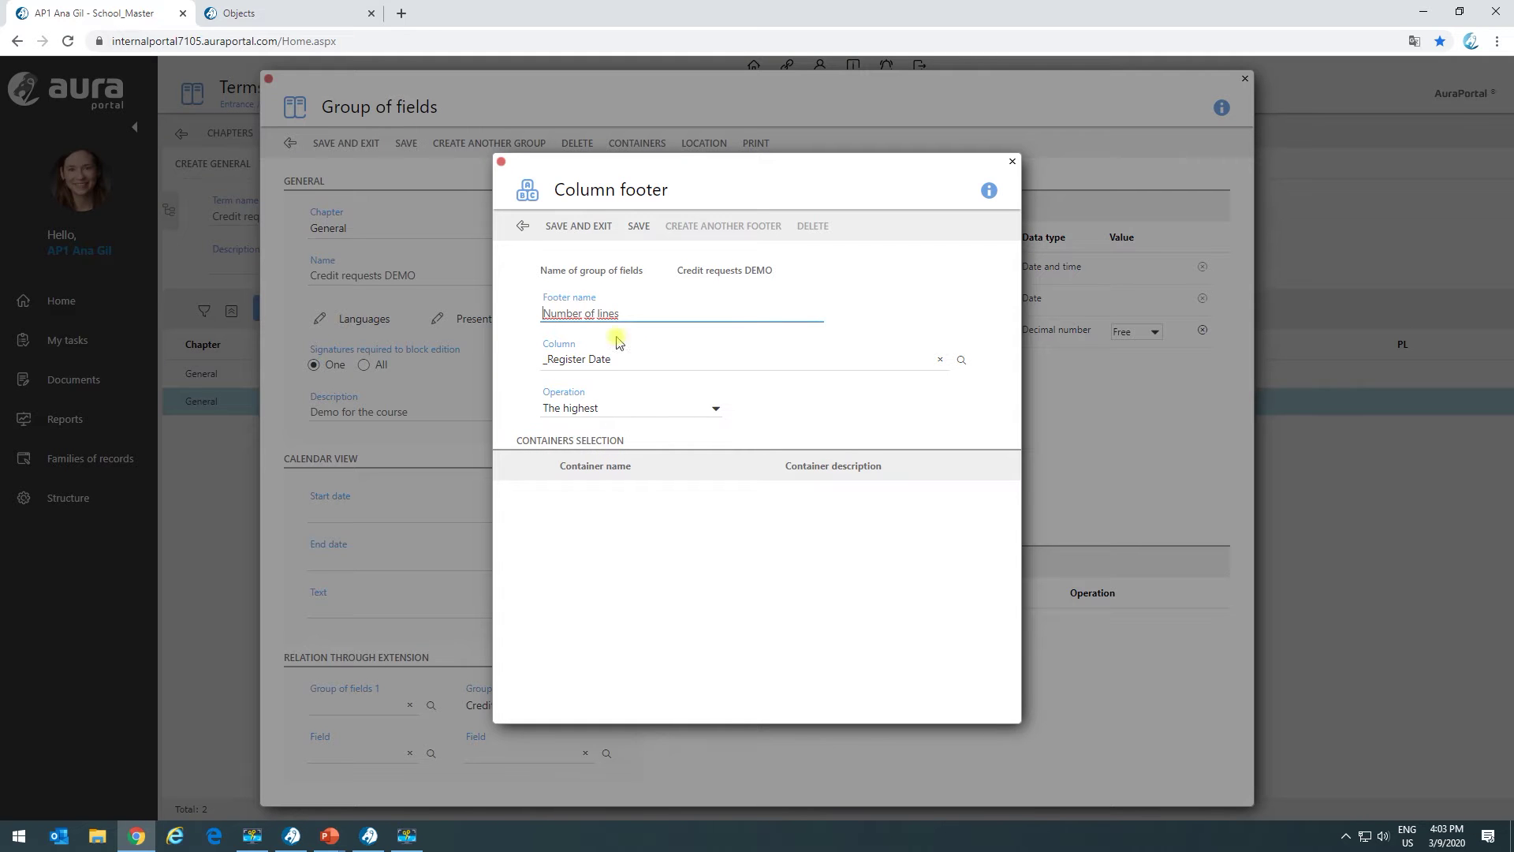
pyautogui.click(649, 416)
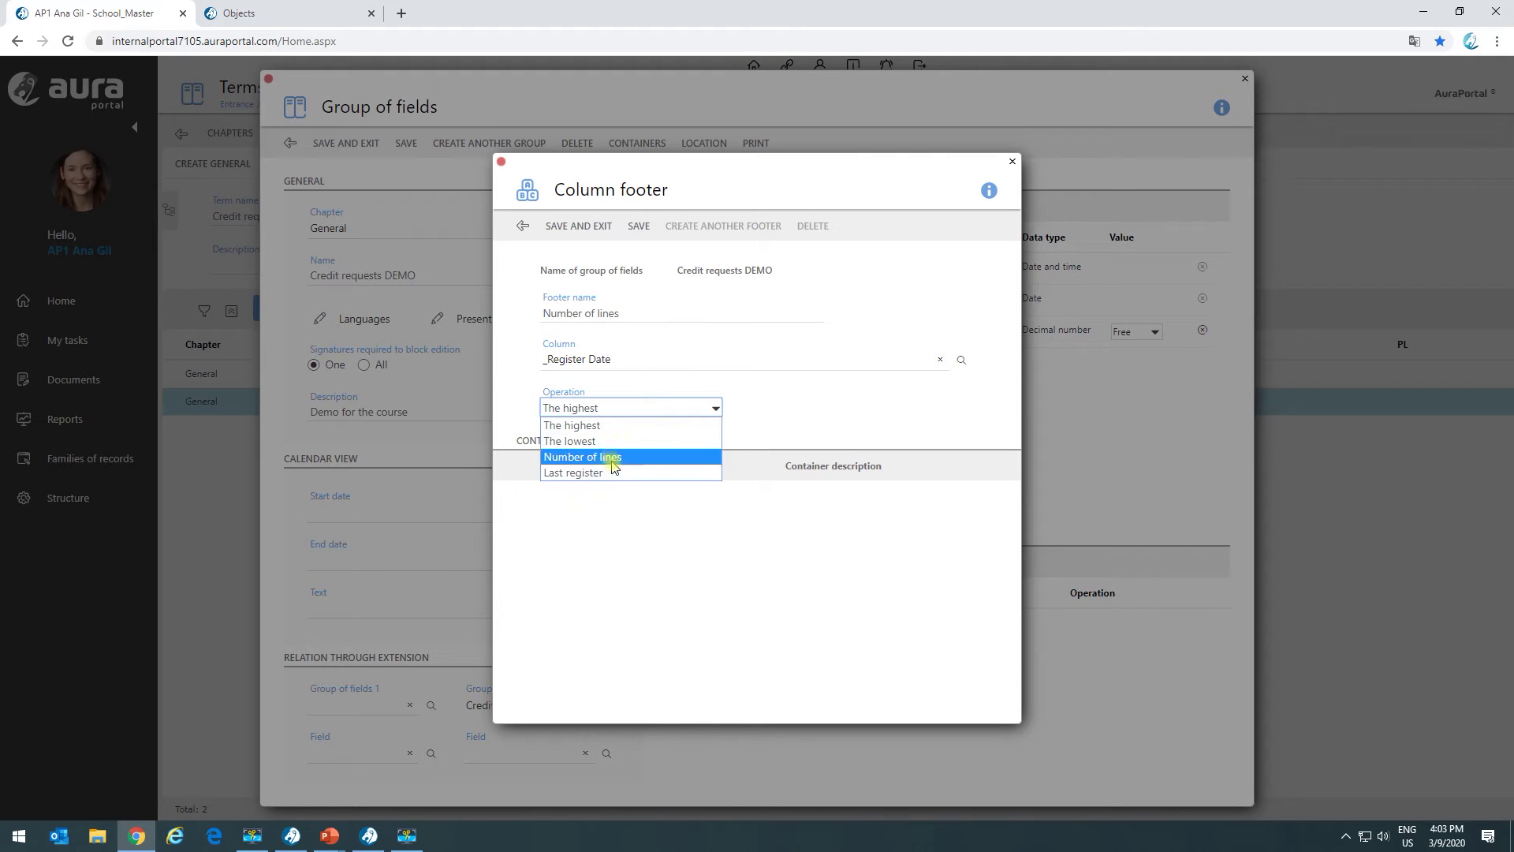
pyautogui.click(593, 454)
pyautogui.click(639, 226)
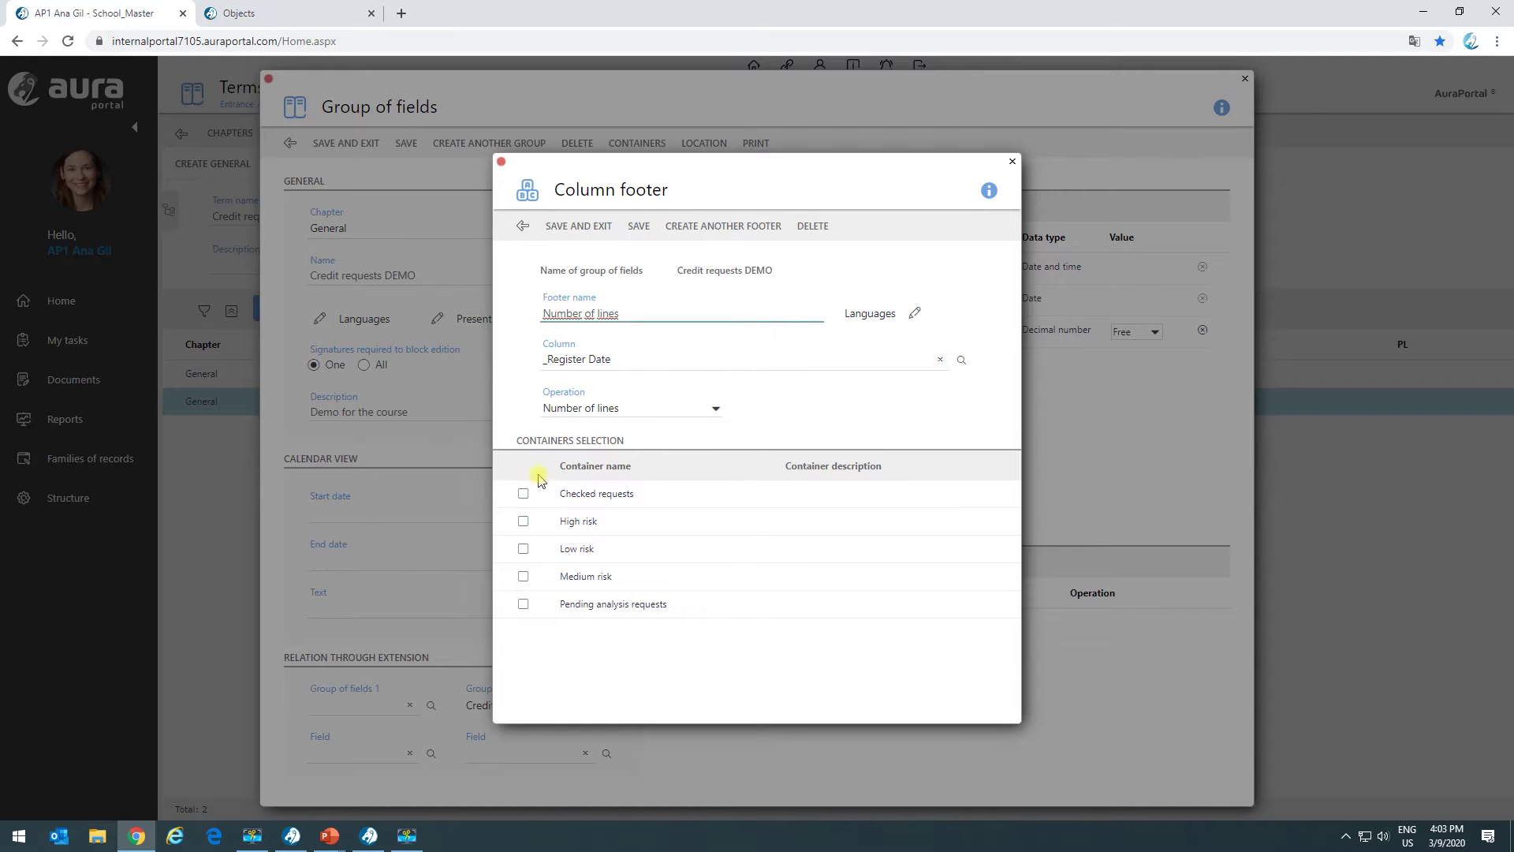
# Tick Checked requests, High risk, Low risk, Medium risk and Pending analysis requests, then save and exit.
pyautogui.click(522, 493)
pyautogui.click(523, 521)
pyautogui.click(523, 548)
pyautogui.click(523, 575)
pyautogui.click(522, 605)
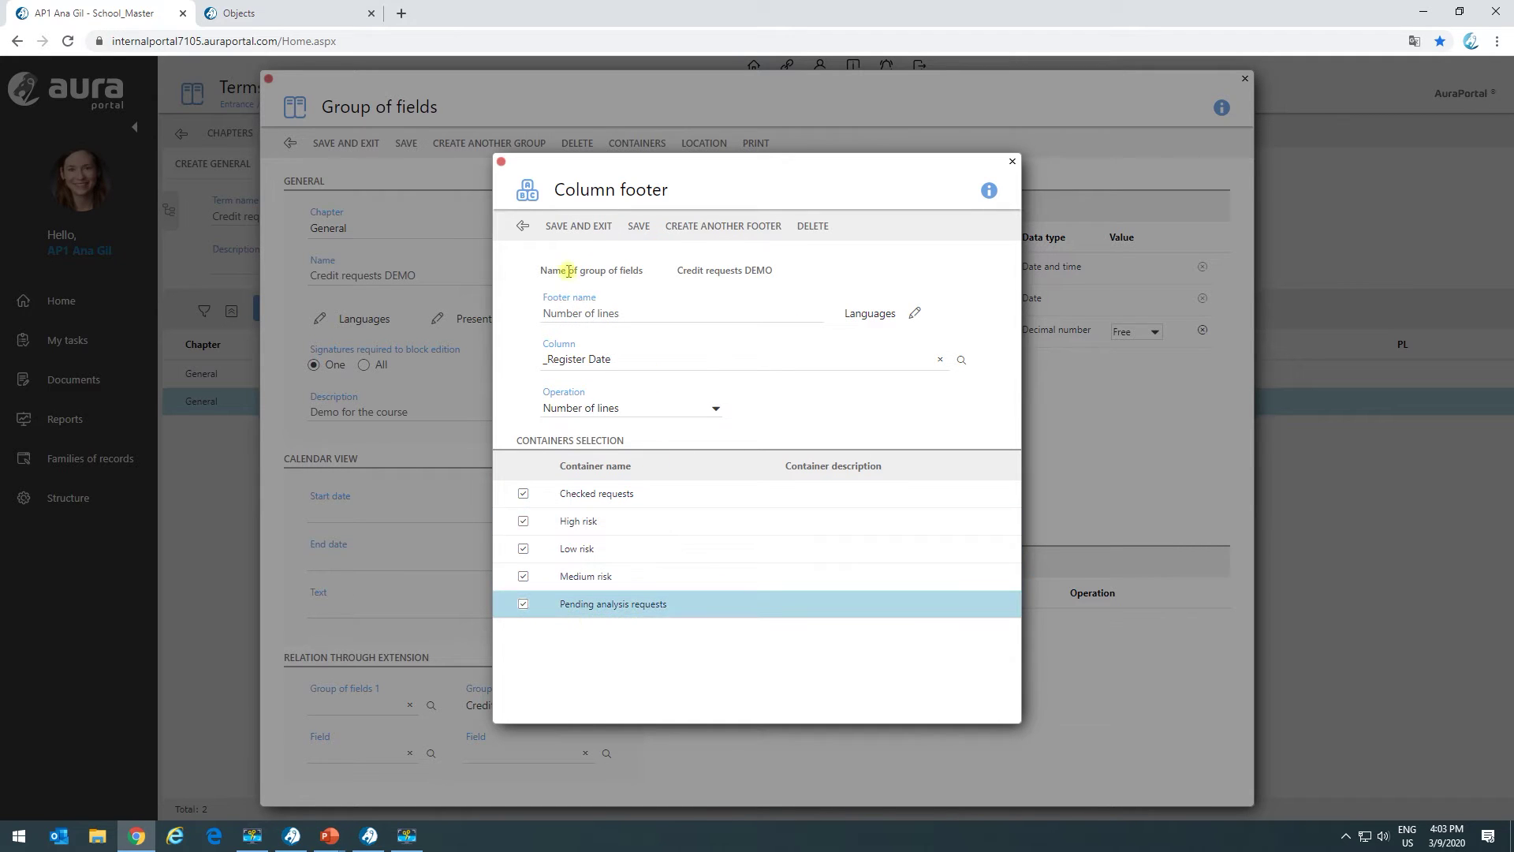
pyautogui.click(579, 226)
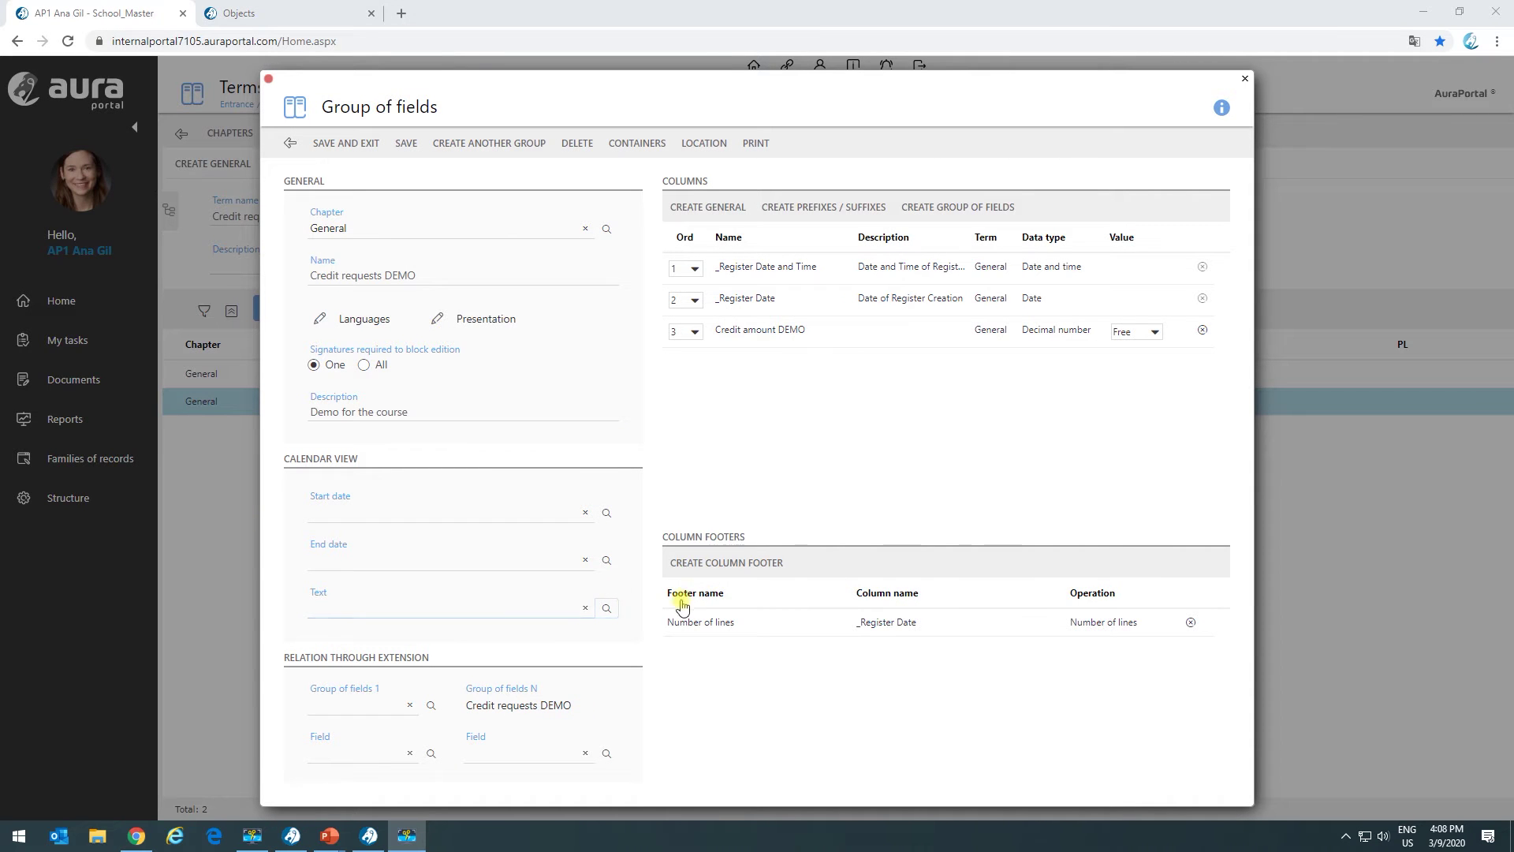
# Create a 'Total credit' footer summing Credit amount DEMO, save and exit, then go to the process page.
pyautogui.click(729, 563)
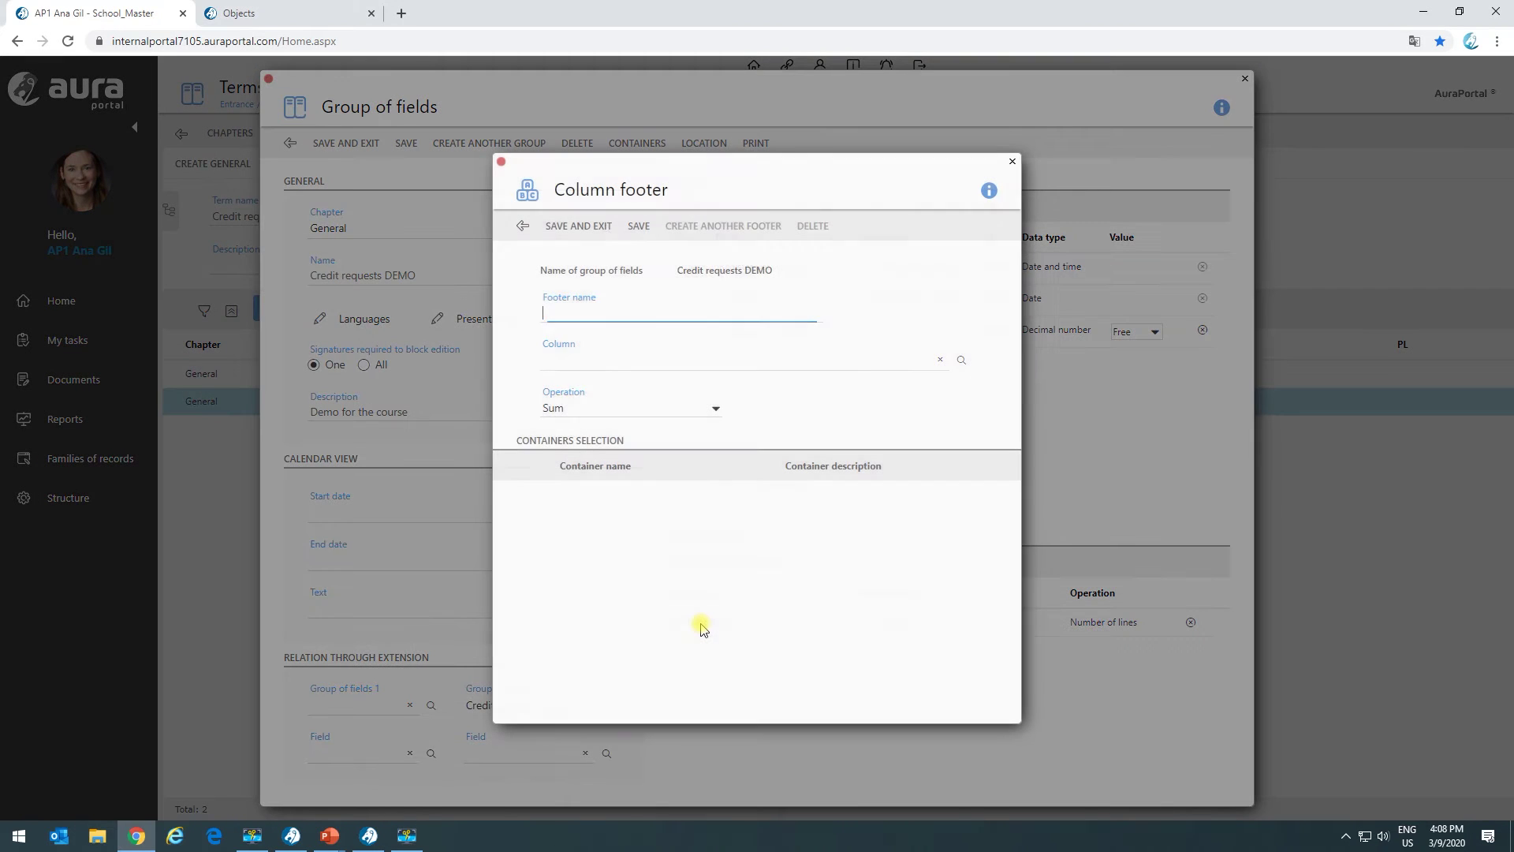
pyautogui.write('Total credit')
pyautogui.click(683, 429)
pyautogui.click(683, 430)
pyautogui.click(700, 373)
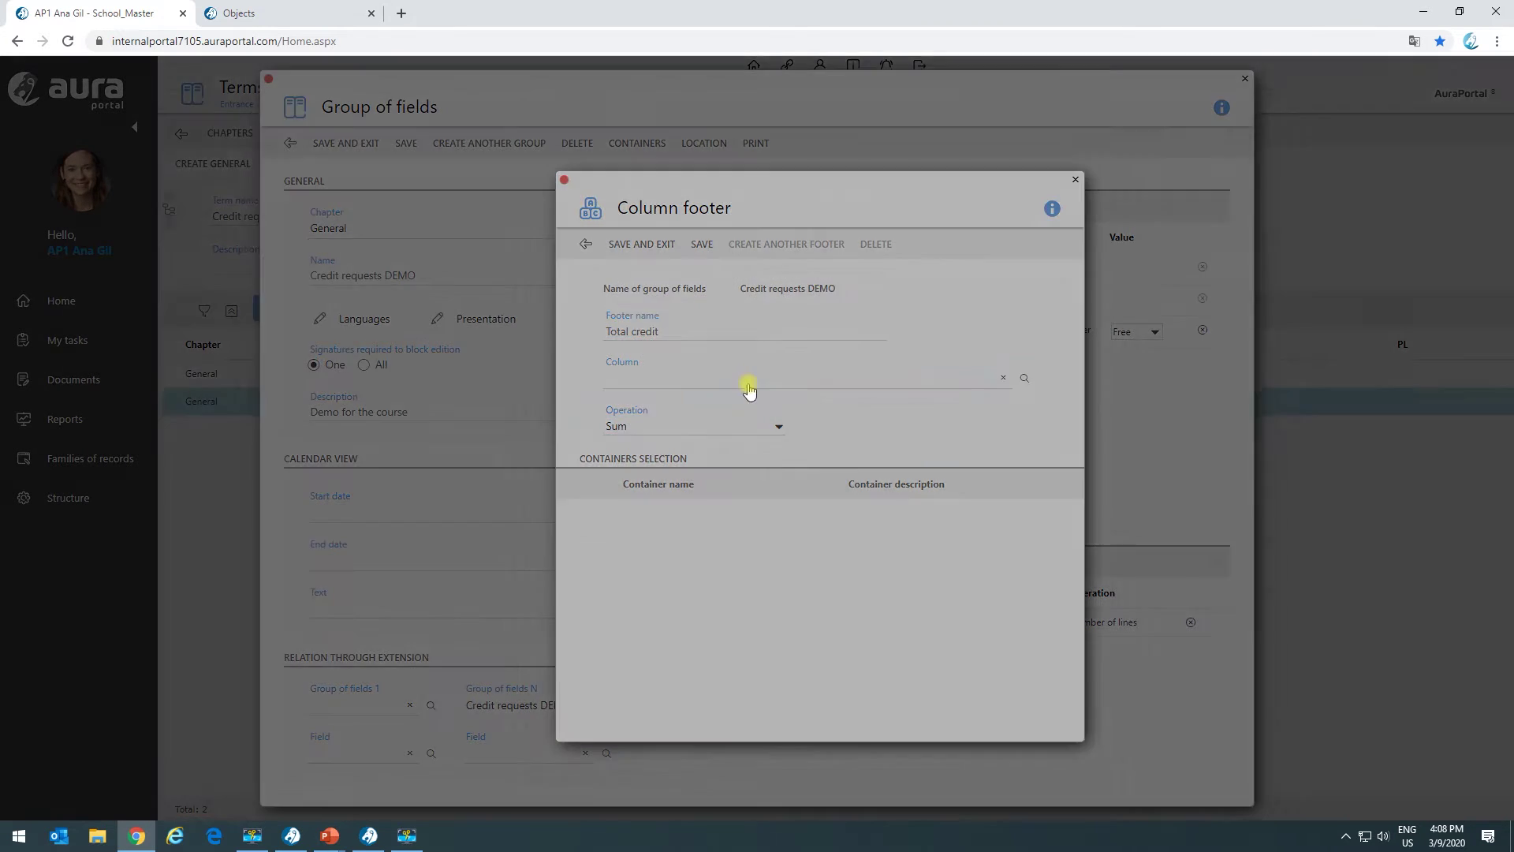
pyautogui.click(407, 388)
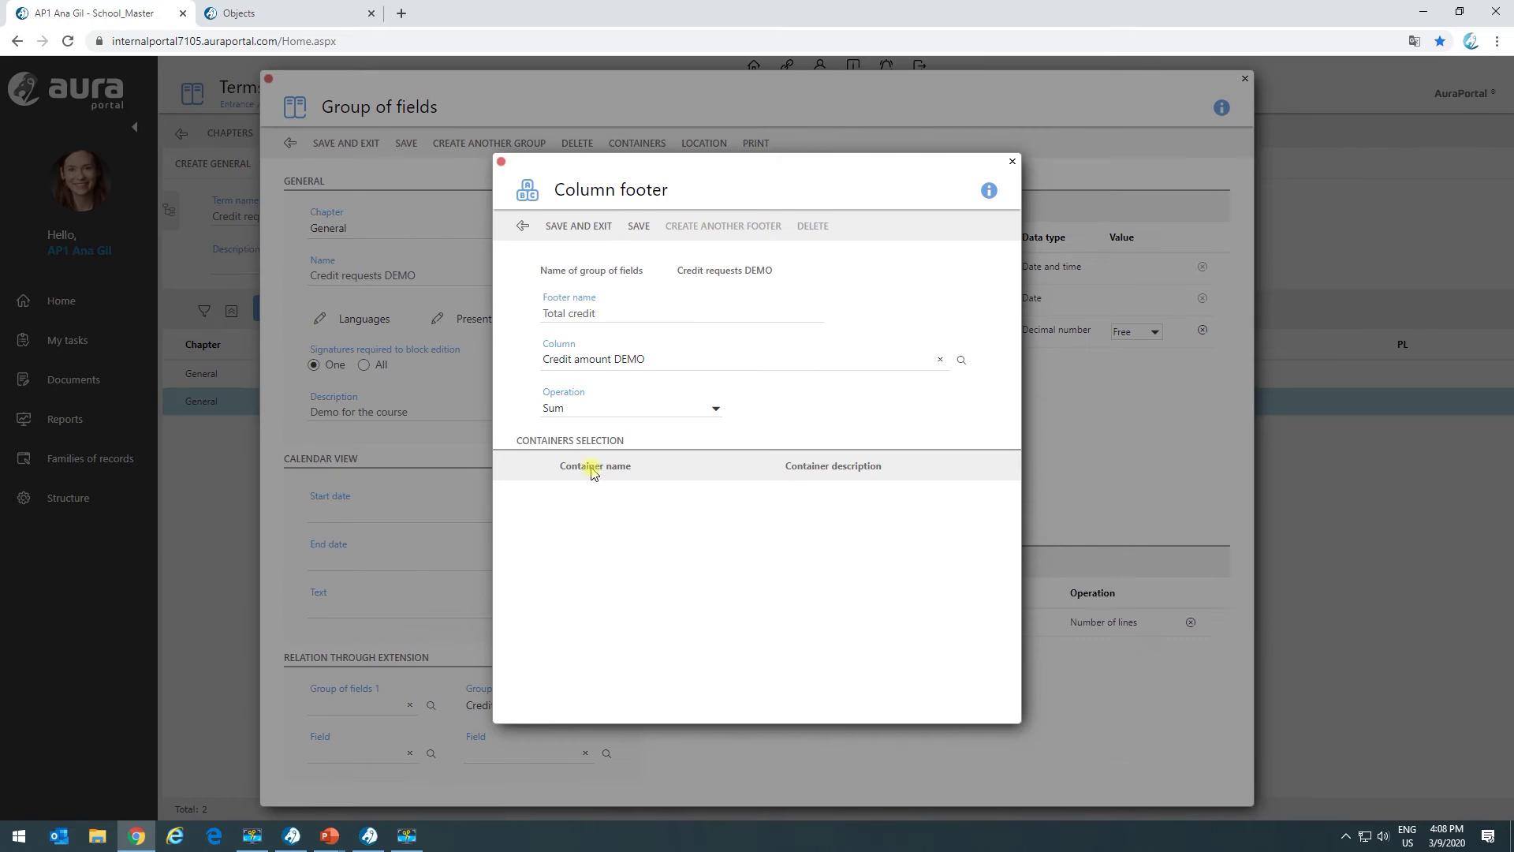
pyautogui.click(637, 227)
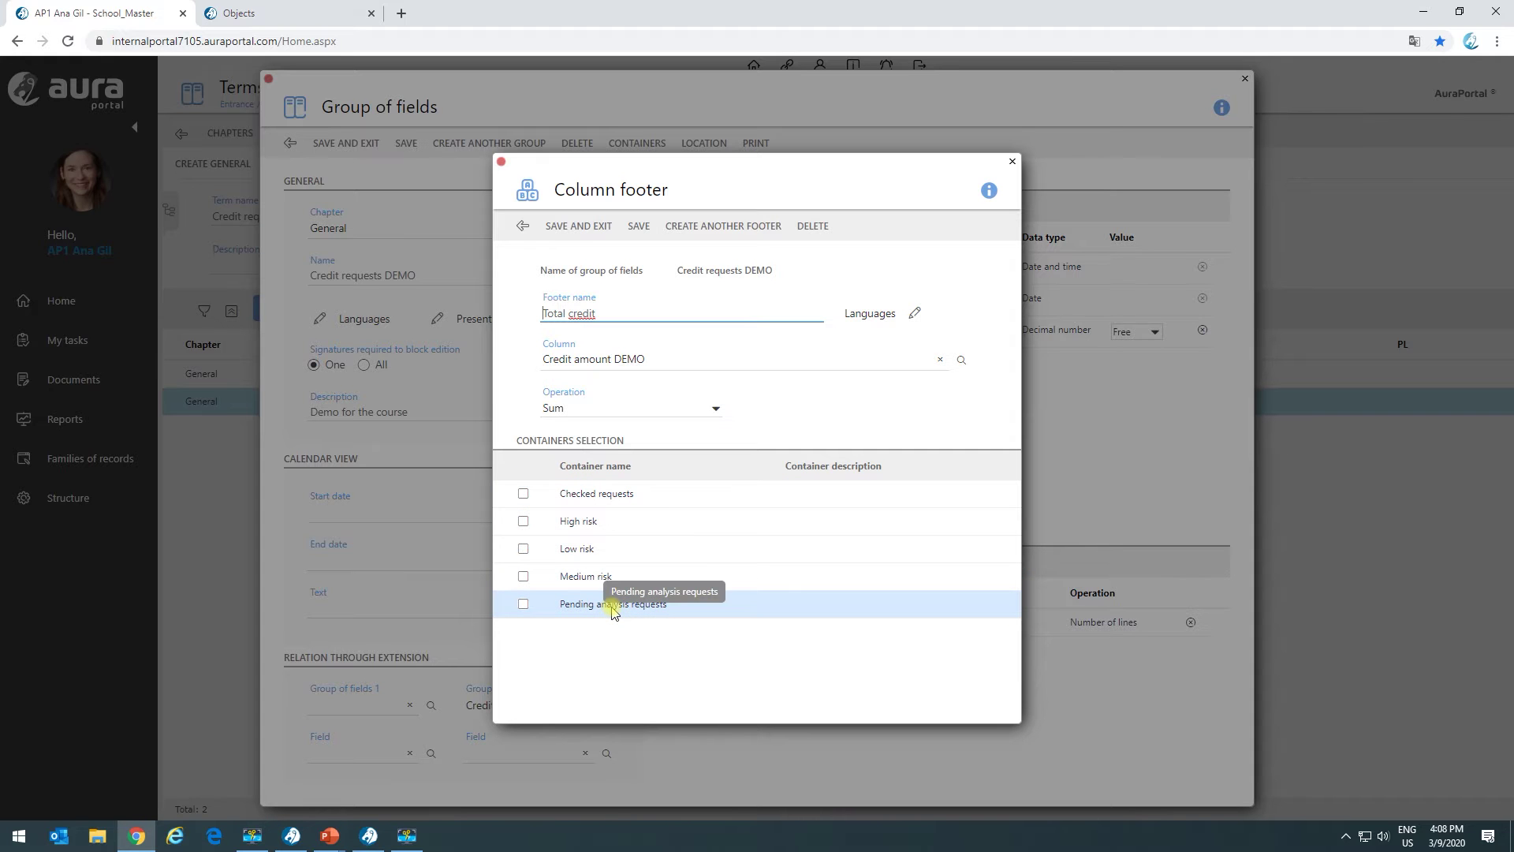
pyautogui.click(582, 227)
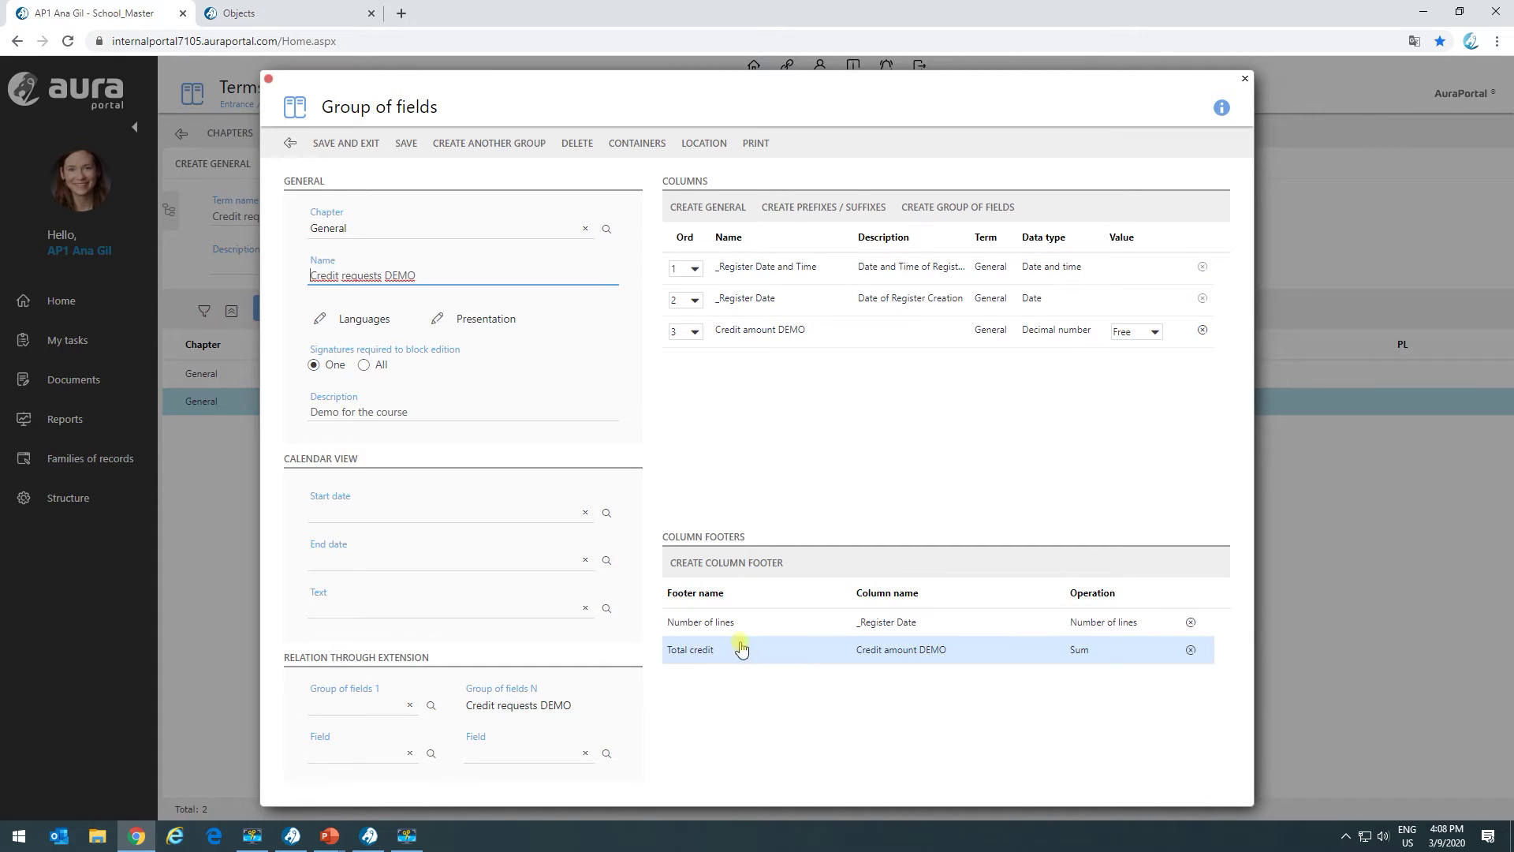
pyautogui.click(273, 13)
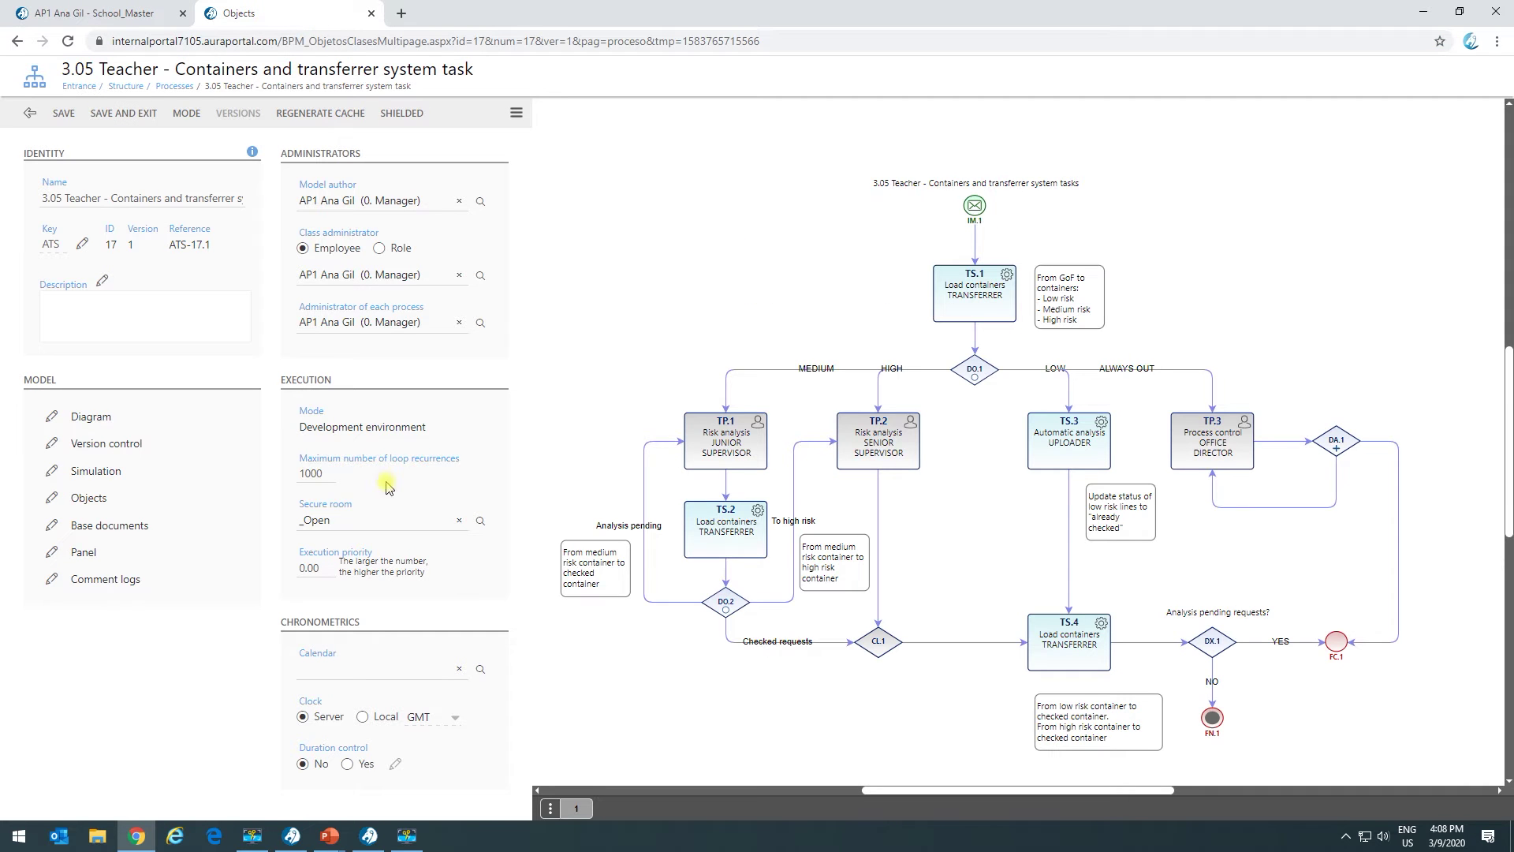
# View the process panel's field list, then go back to the group of fields.
pyautogui.click(83, 555)
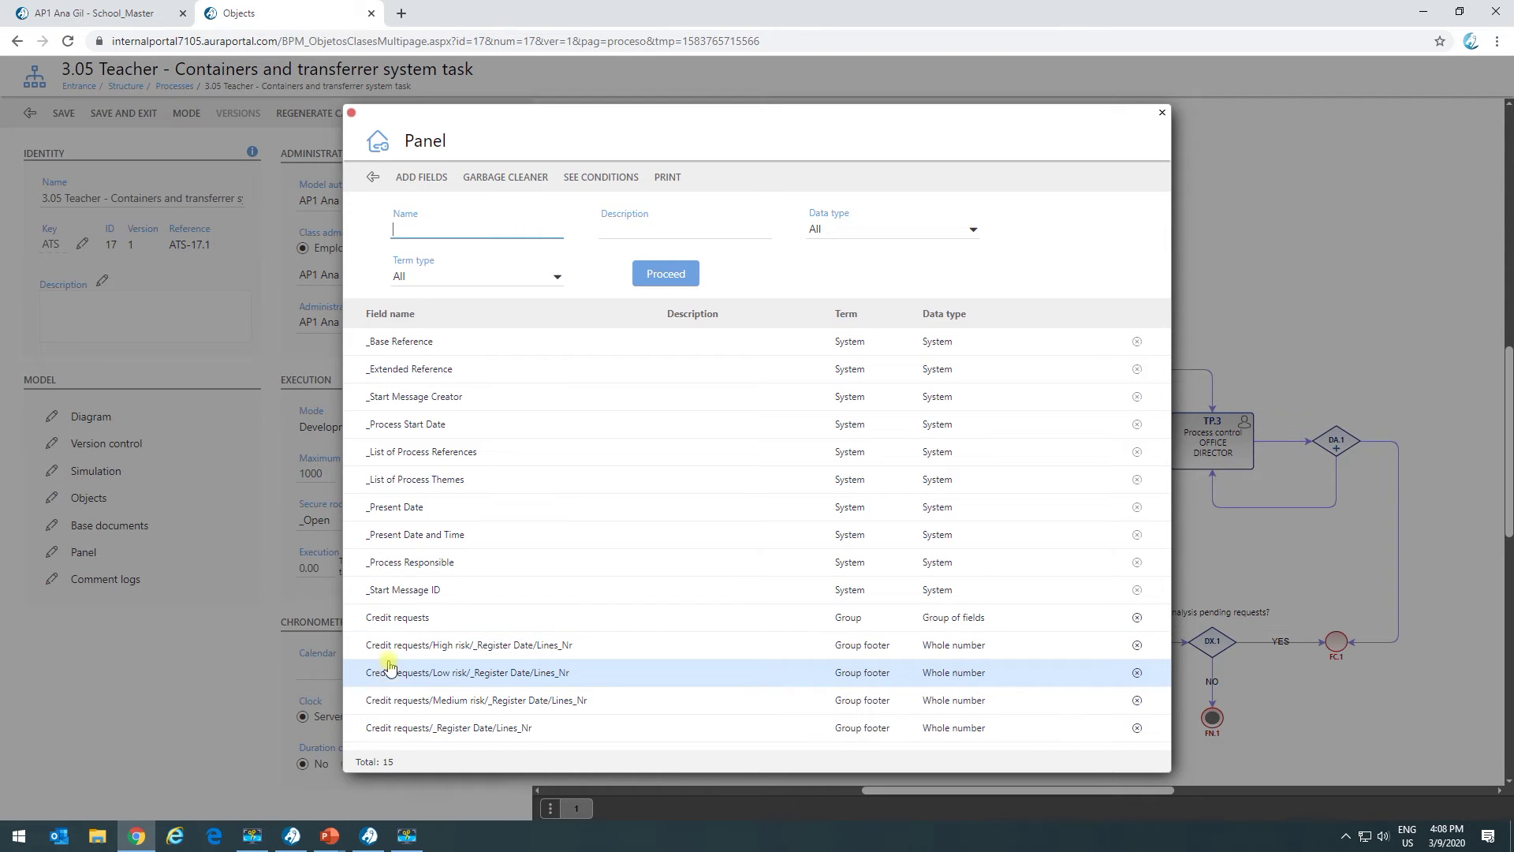
pyautogui.click(47, 13)
# Open the Credit requests group of fields to check its footers, then return to the panel.
pyautogui.click(291, 143)
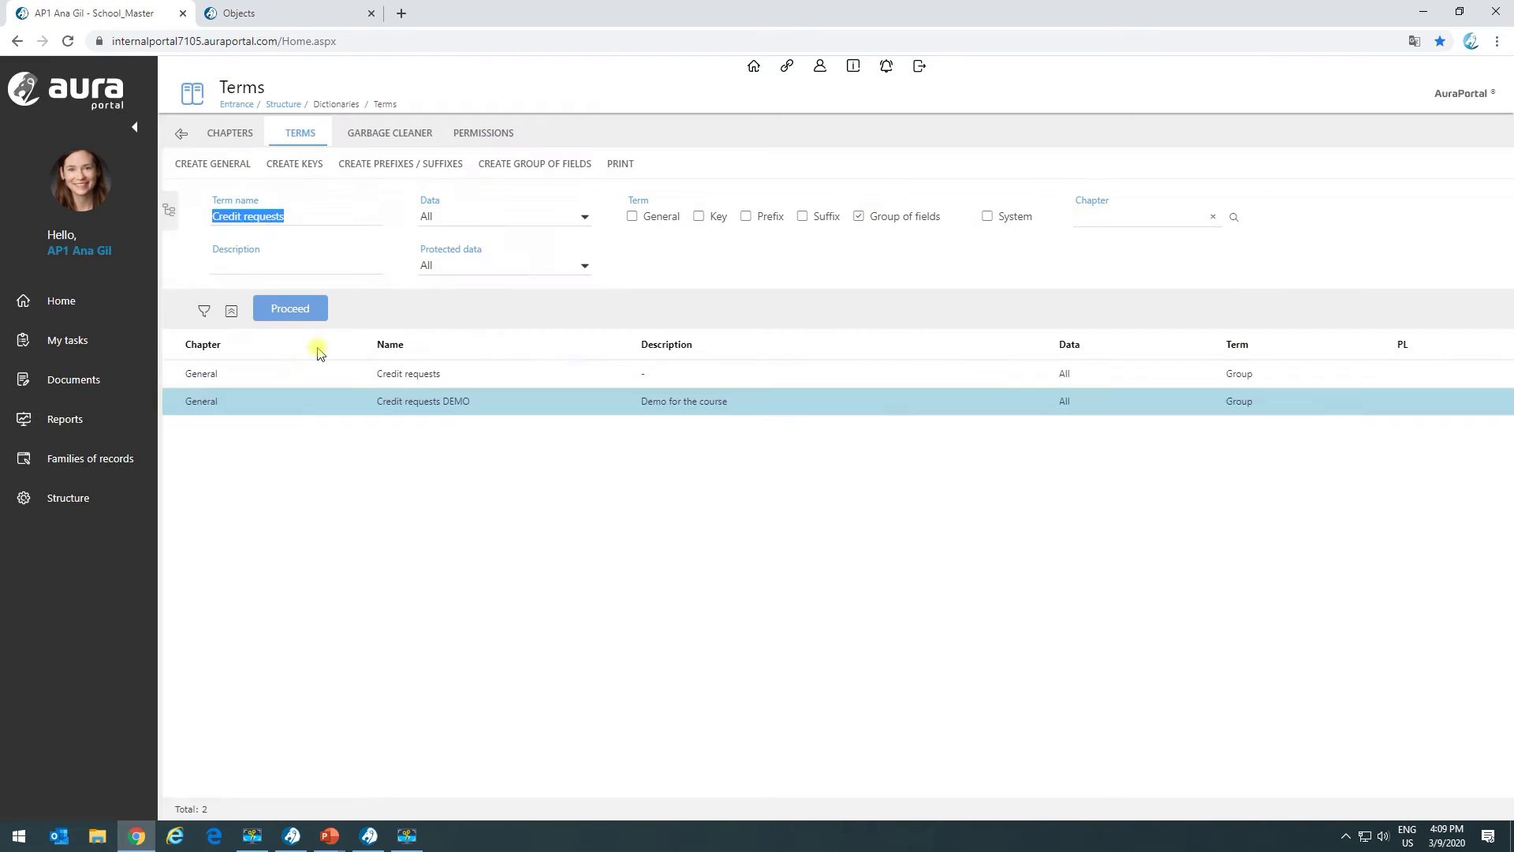
pyautogui.click(383, 374)
pyautogui.doubleClick(419, 375)
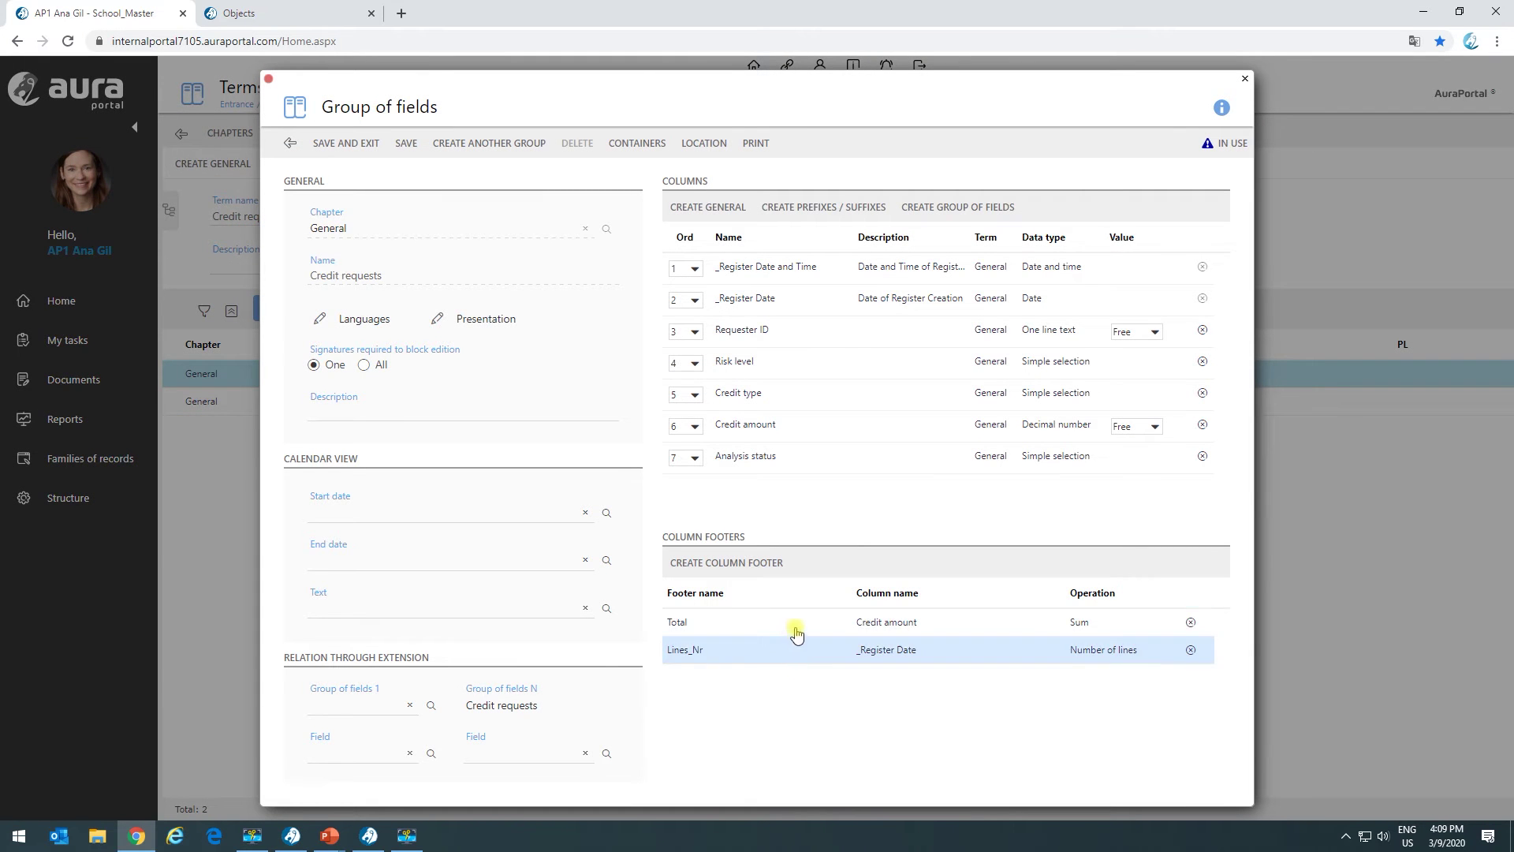
pyautogui.click(276, 12)
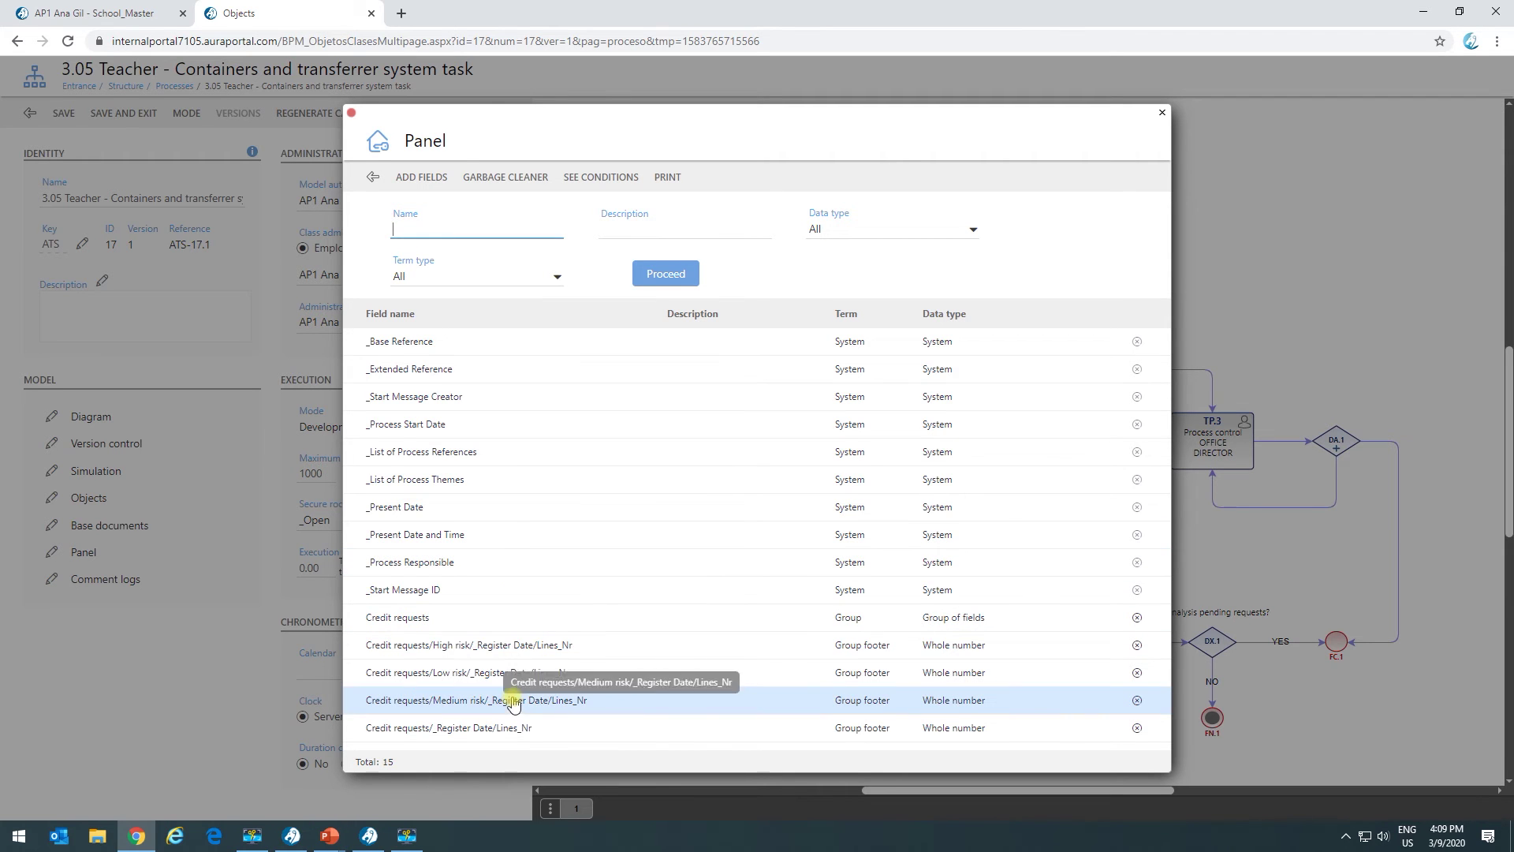
# Open the dictionary of terms with the filter limited to Group of fields.
pyautogui.click(429, 179)
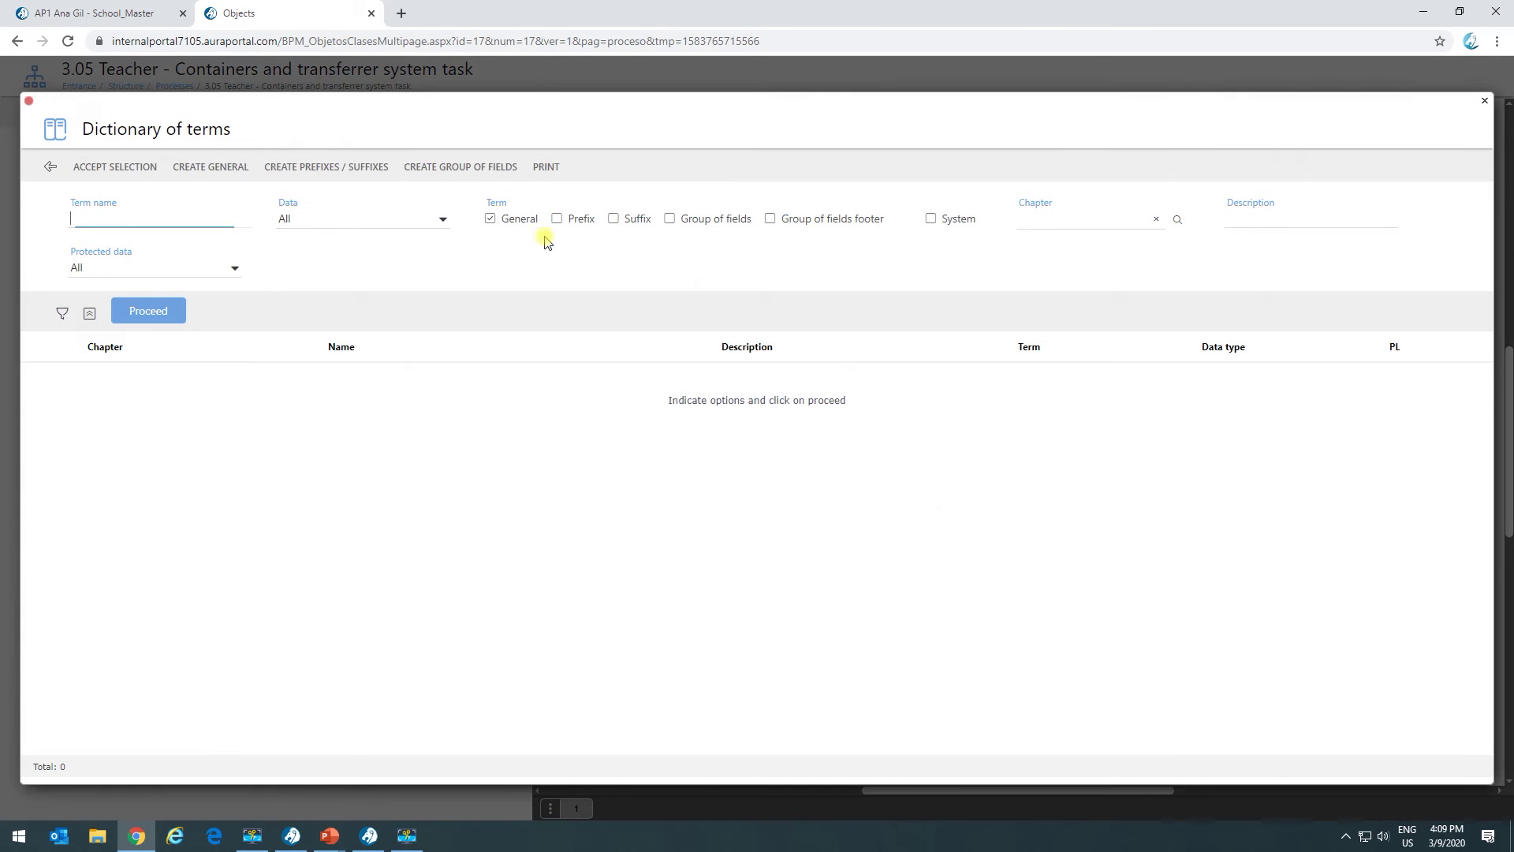
pyautogui.click(694, 221)
pyautogui.click(122, 12)
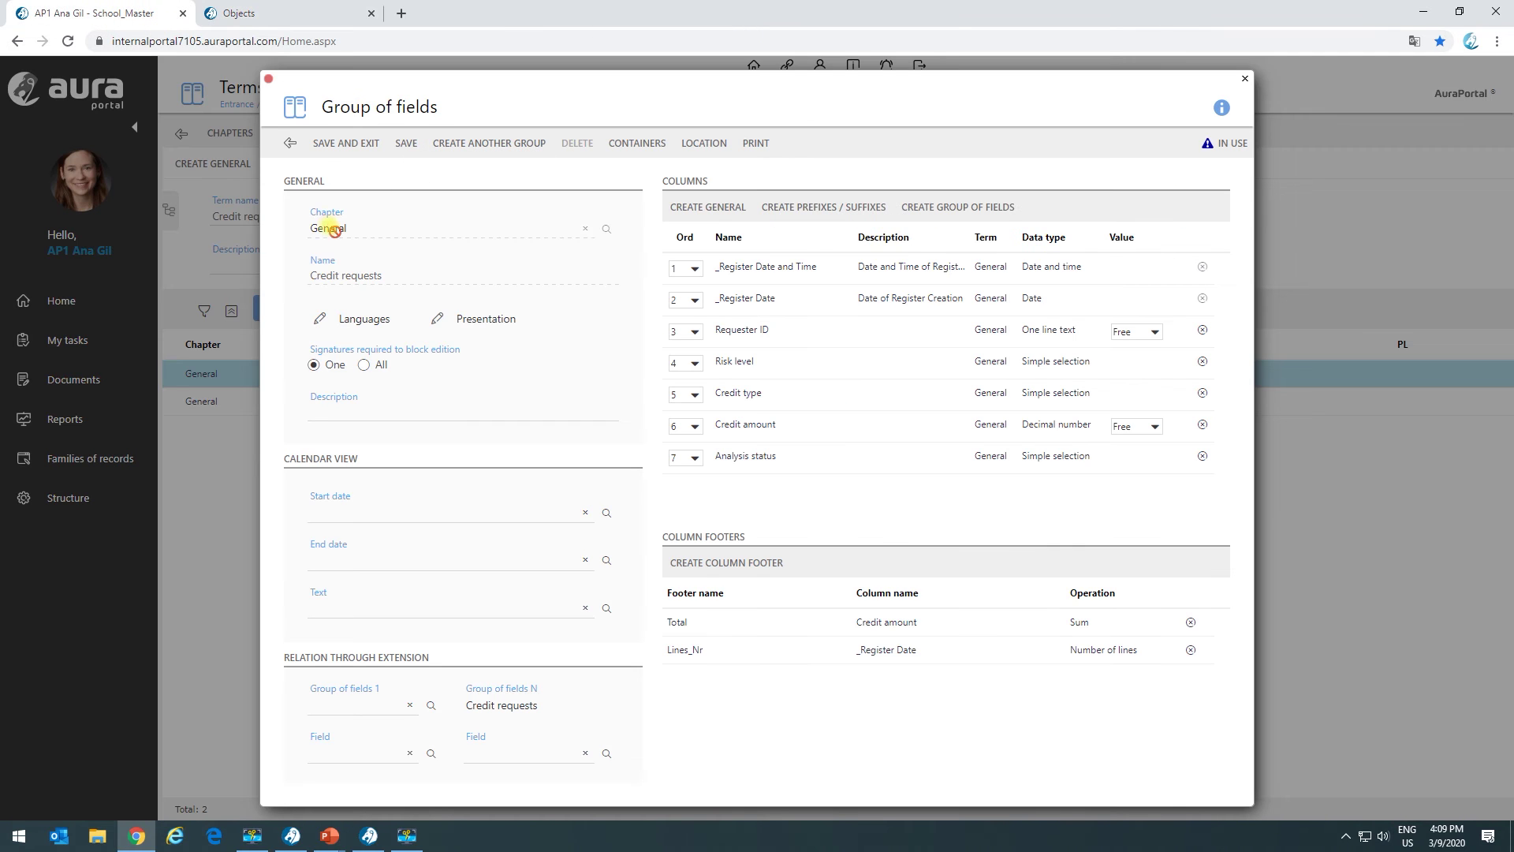
pyautogui.click(325, 13)
# Search terms for 'credit', mark Credit requests, and include Group of fields footer terms.
pyautogui.click(146, 221)
pyautogui.write('credit')
pyautogui.press('Return')
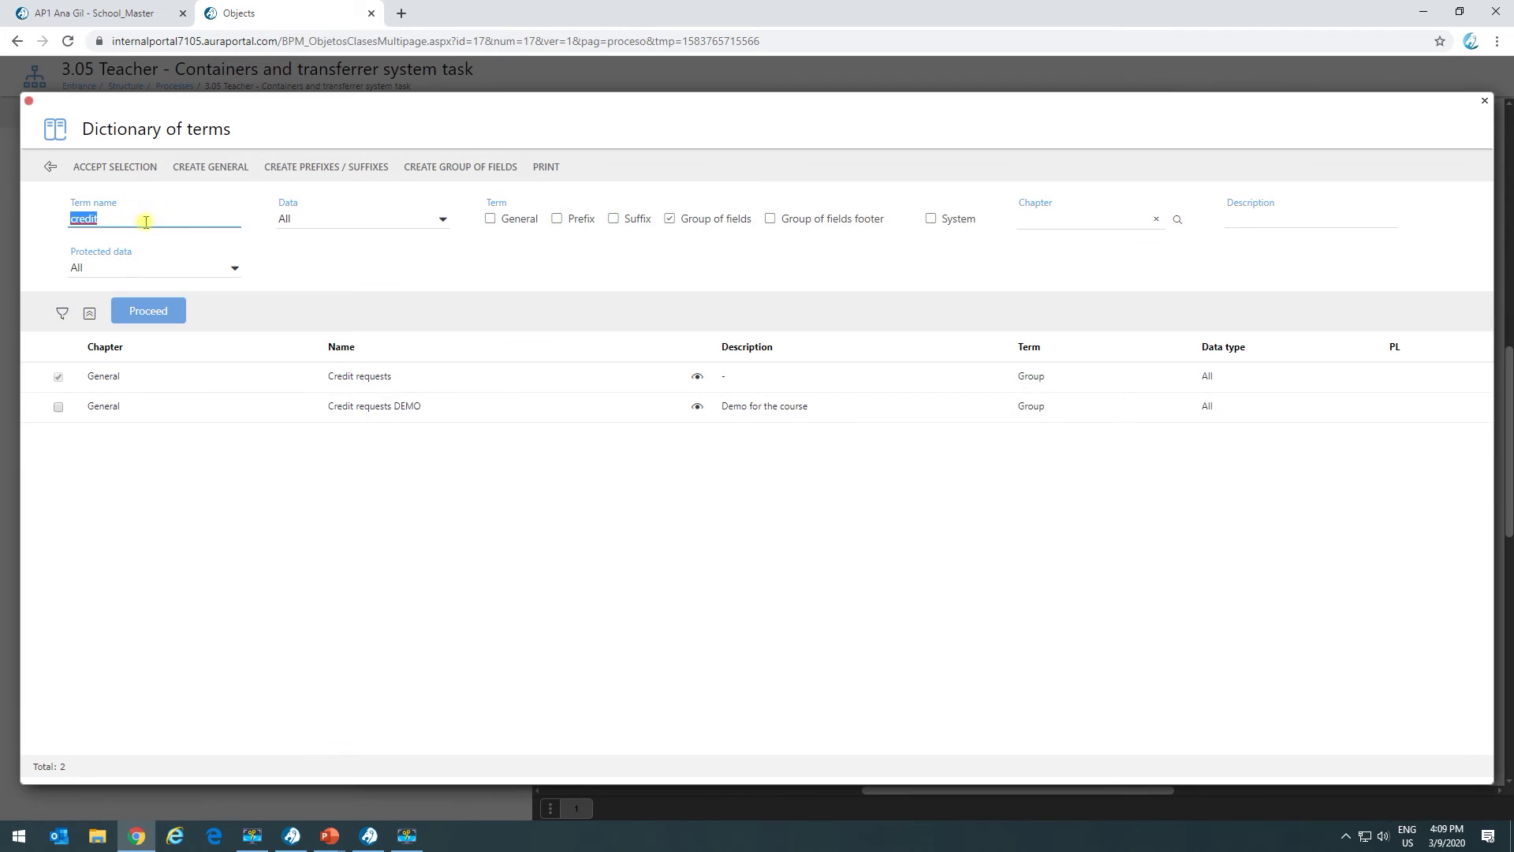
pyautogui.click(356, 388)
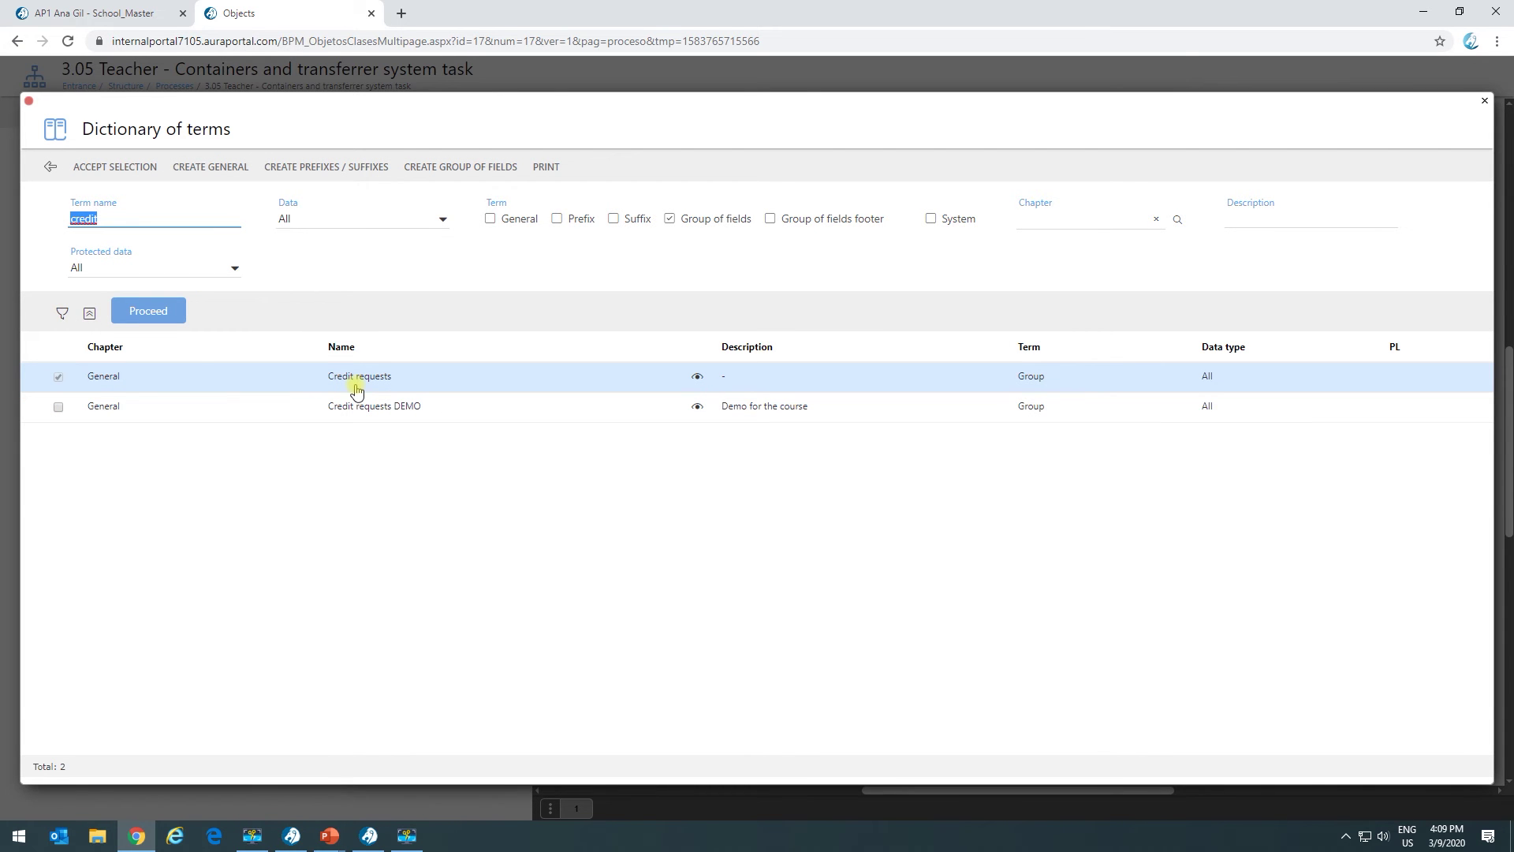
pyautogui.click(770, 218)
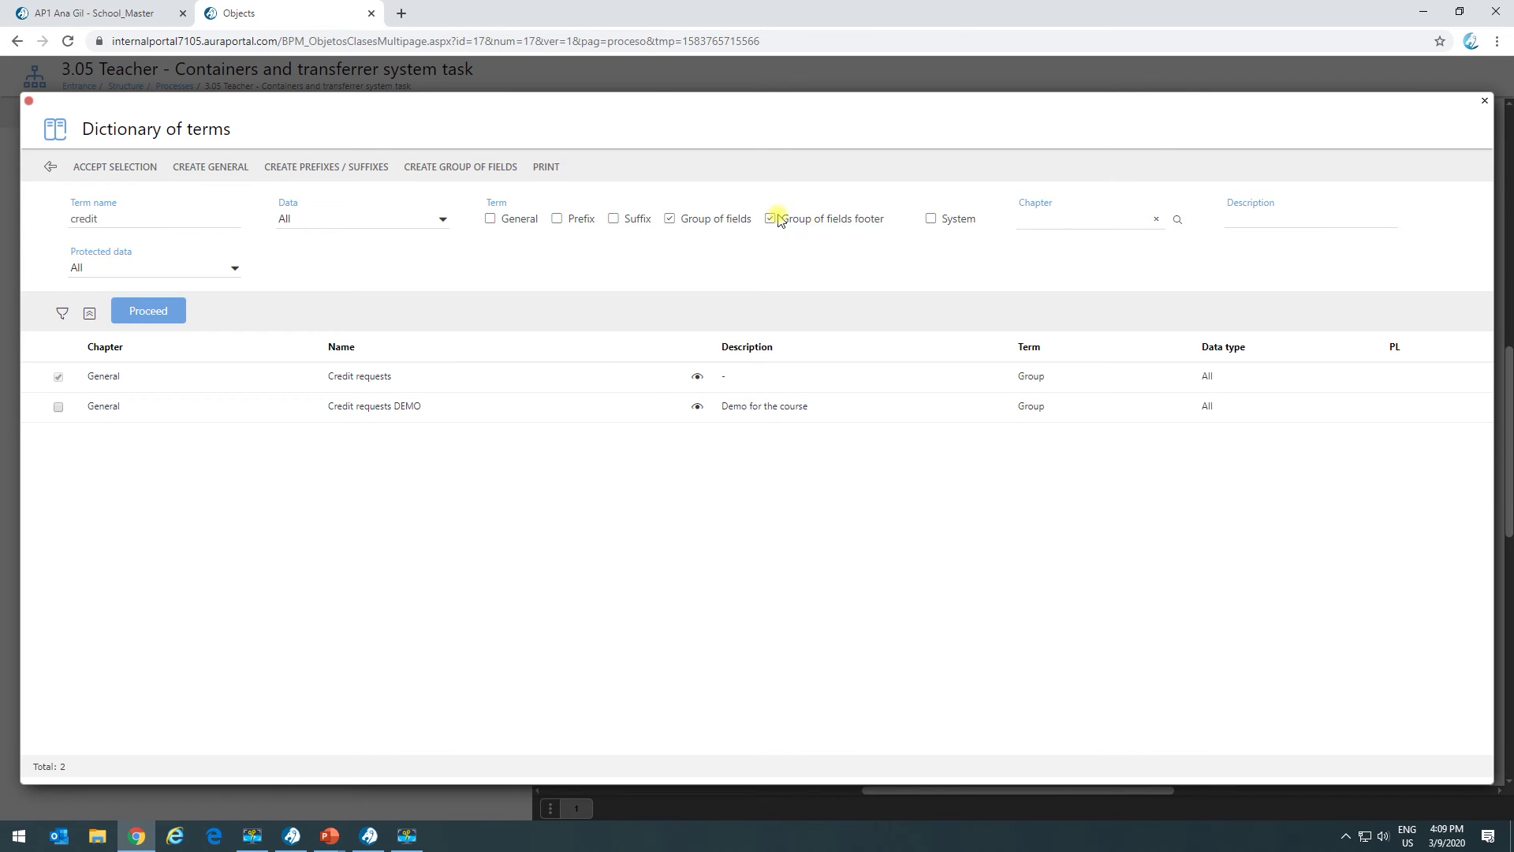
pyautogui.click(179, 311)
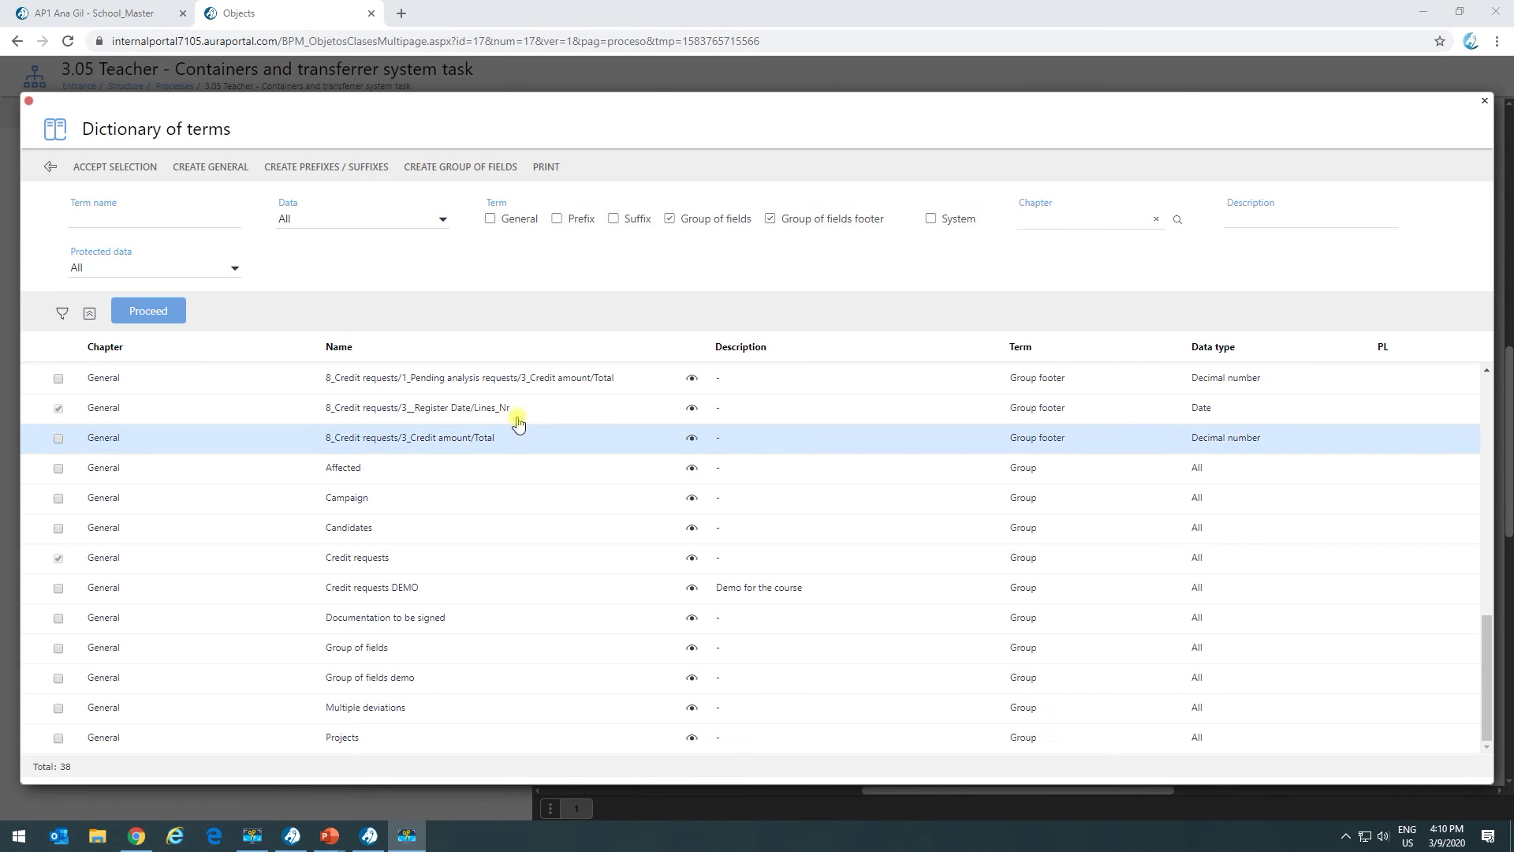
pyautogui.scroll(3, 442, 418)
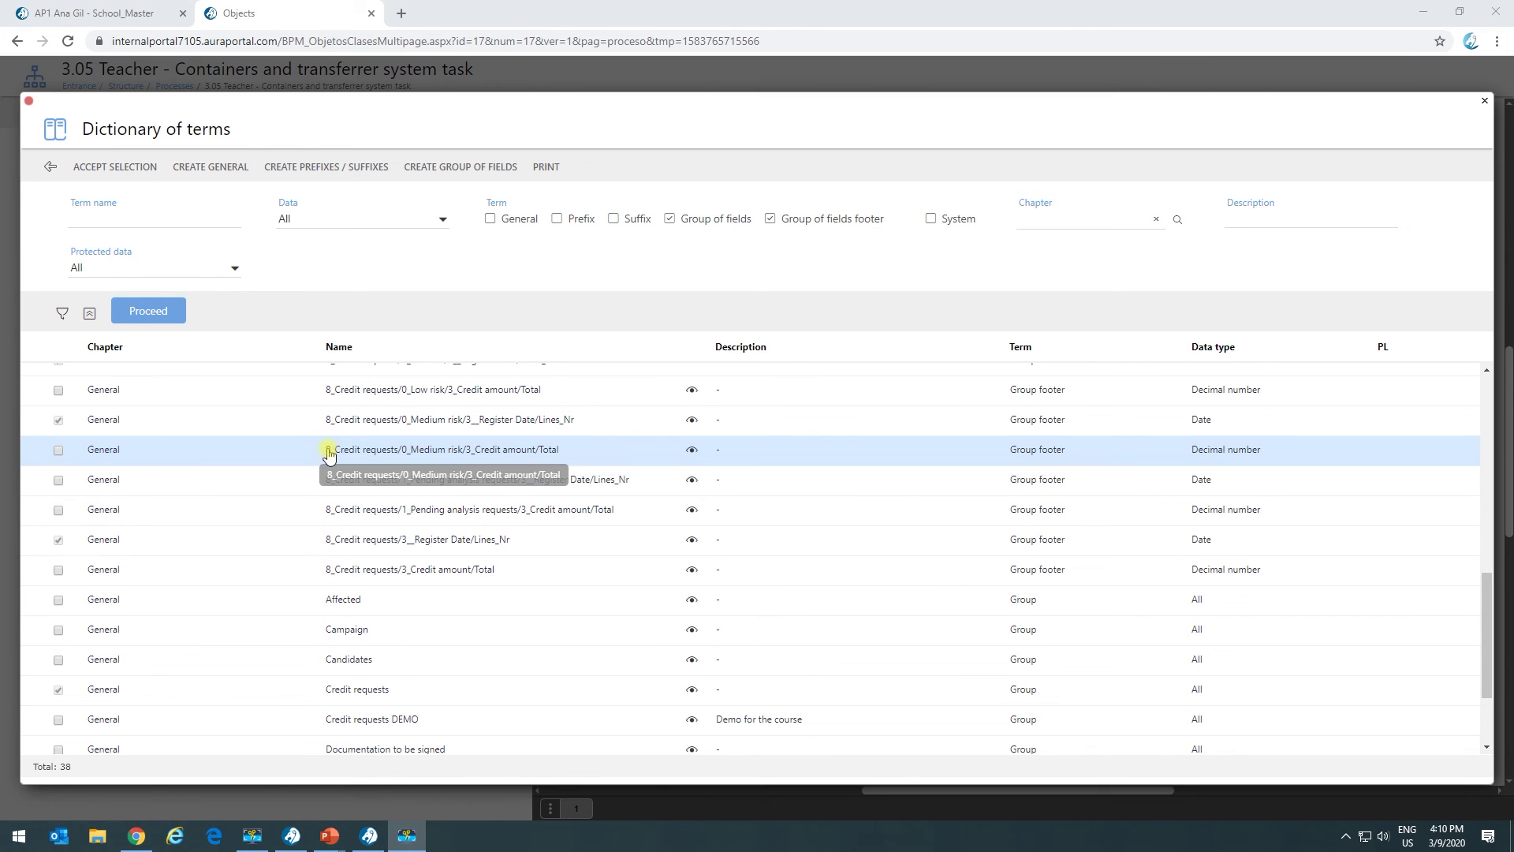
# Rerun the dictionary search showing only groups of fields, without footer terms.
pyautogui.click(770, 219)
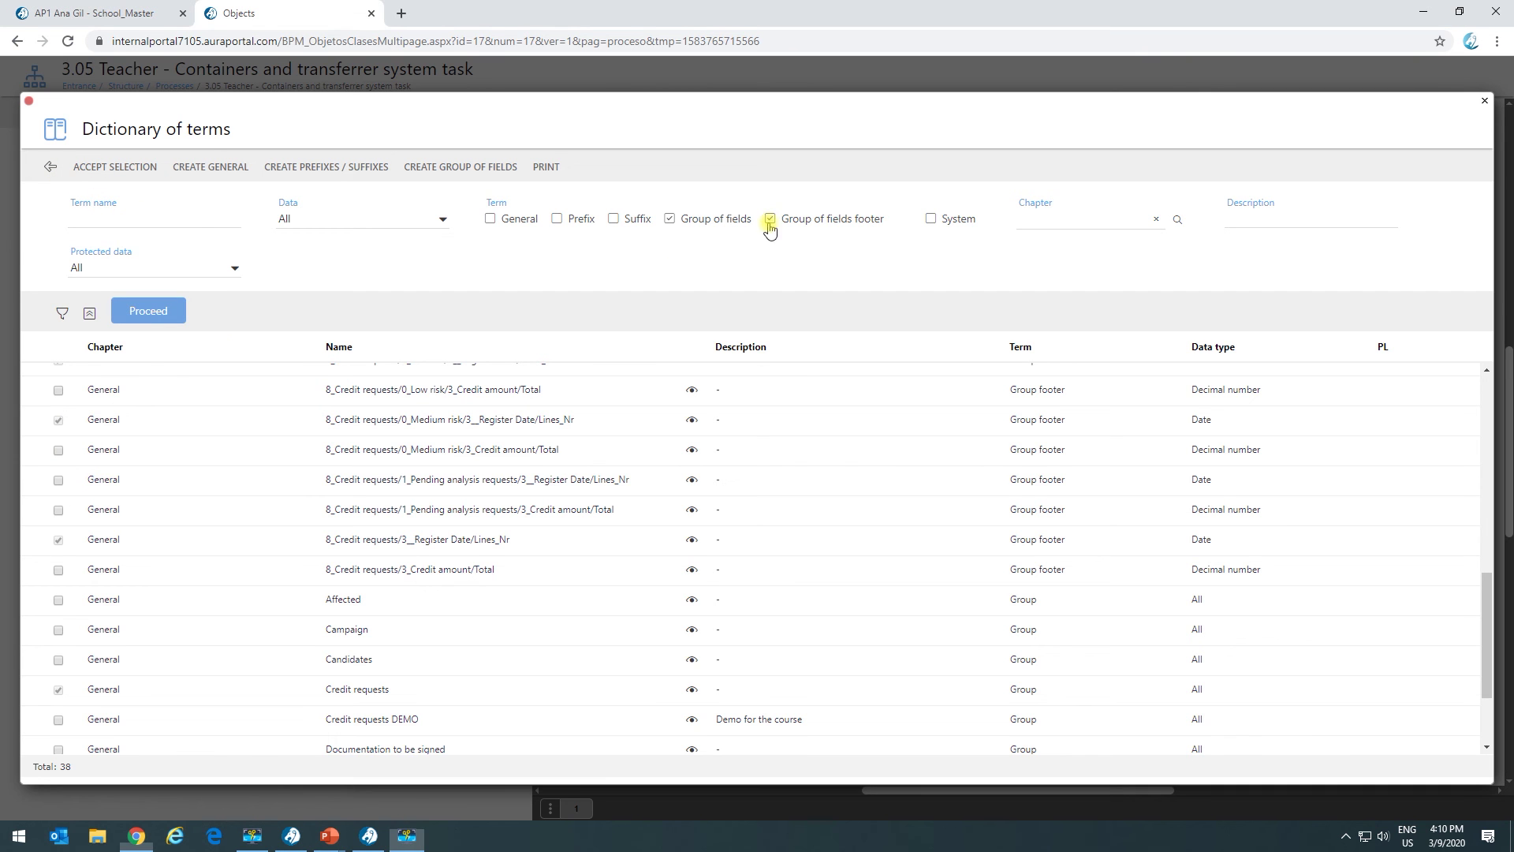
pyautogui.click(149, 310)
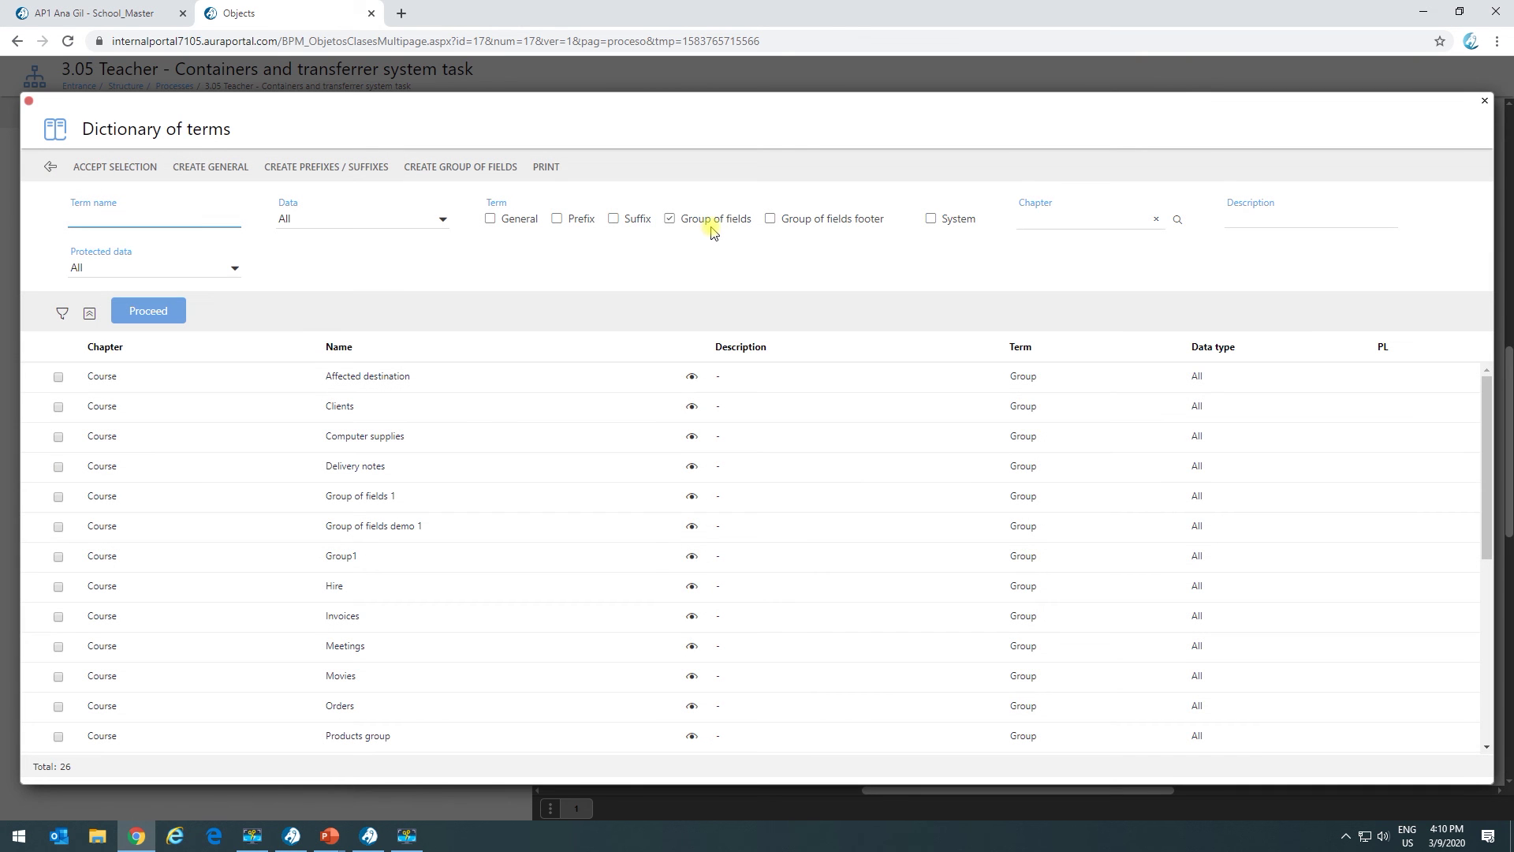
pyautogui.scroll(-5, 438, 544)
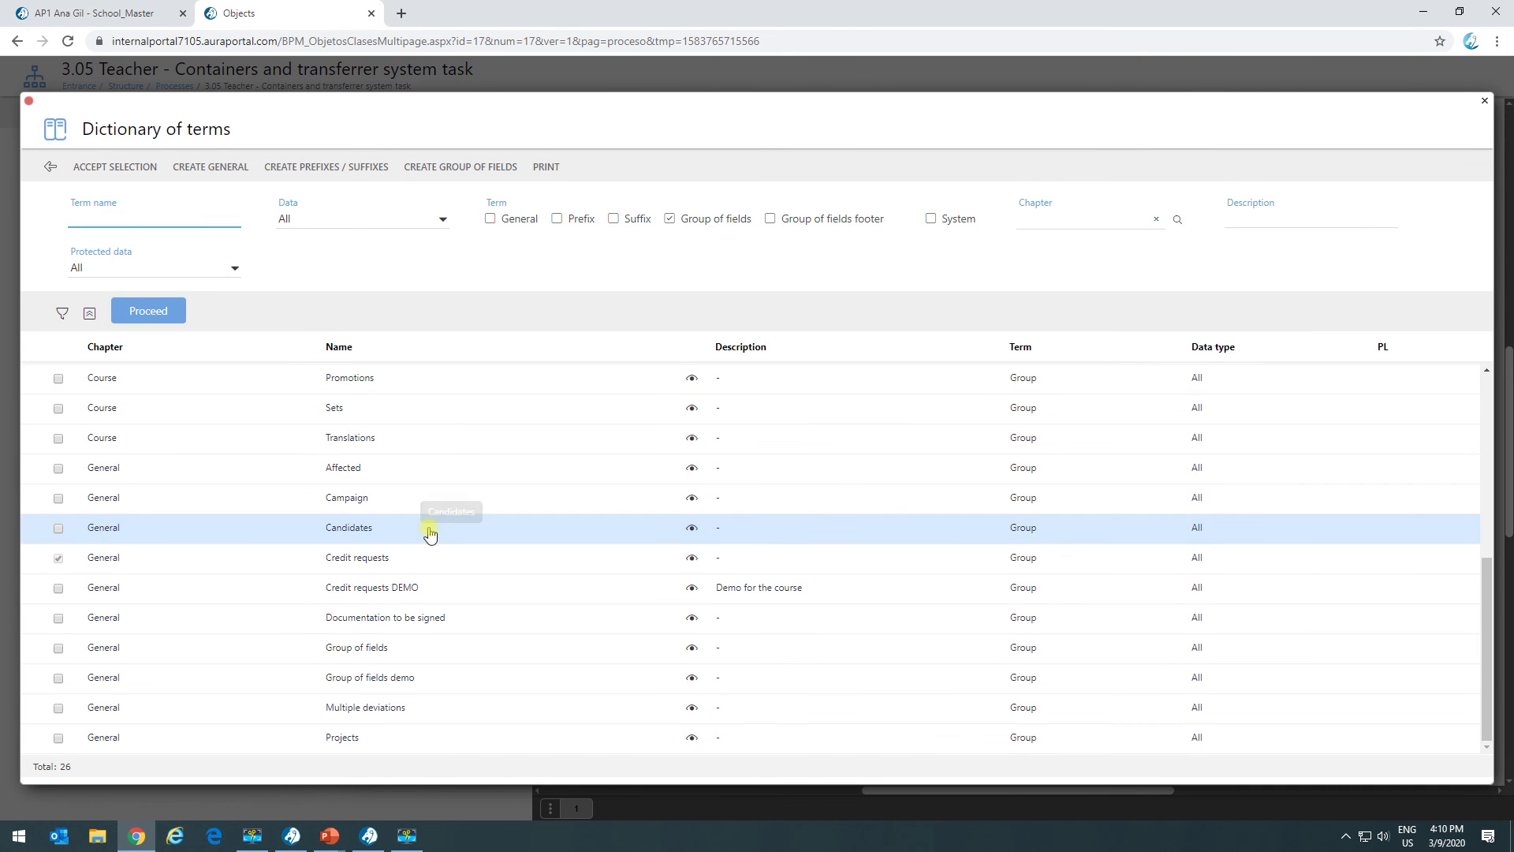
pyautogui.scroll(5, 418, 513)
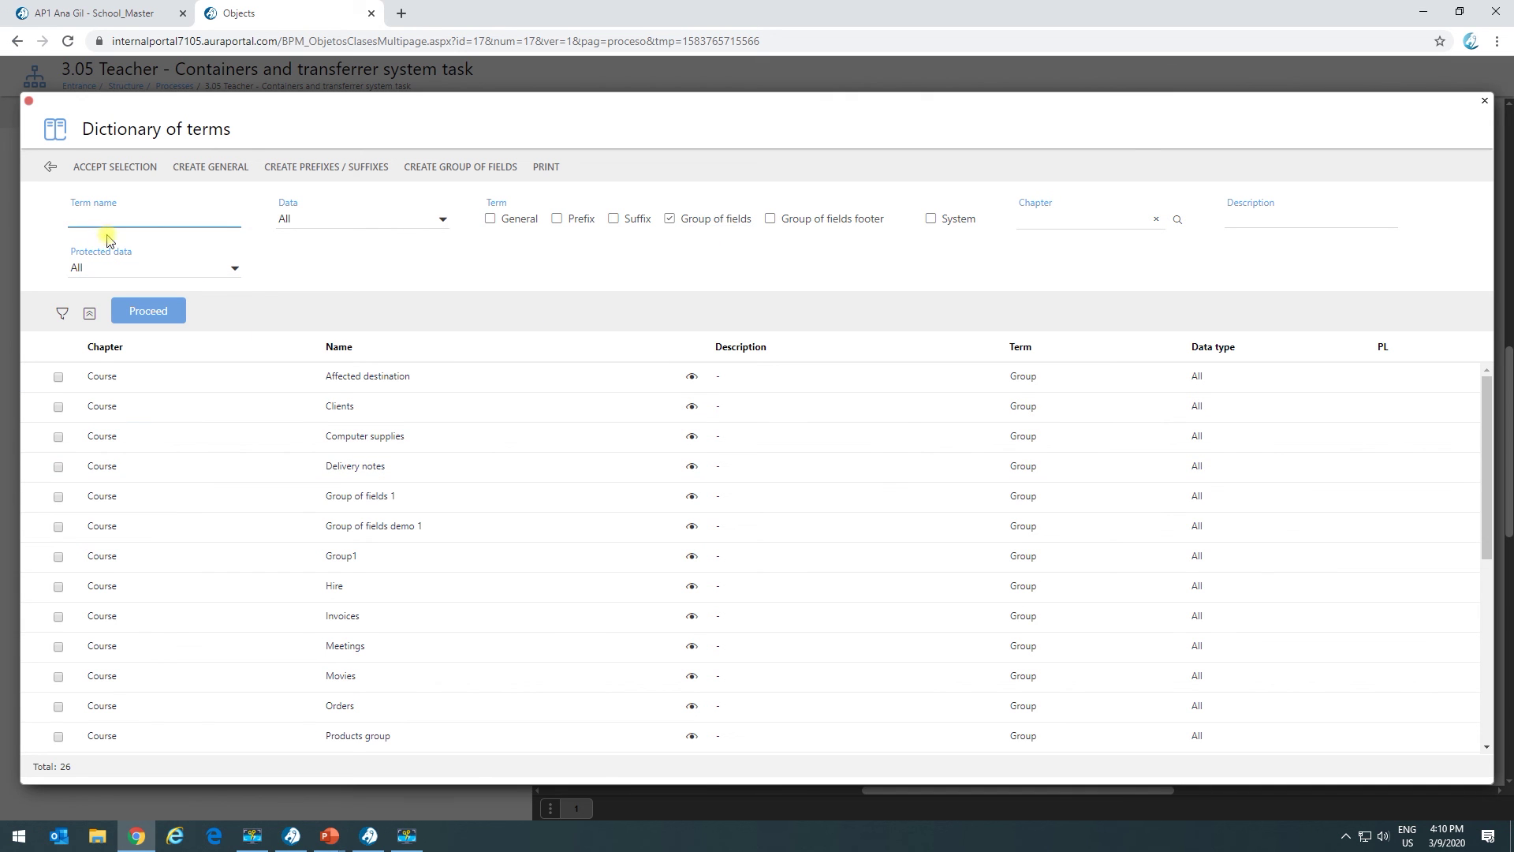
# List only group footer terms and search the term name 'total'.
pyautogui.click(773, 221)
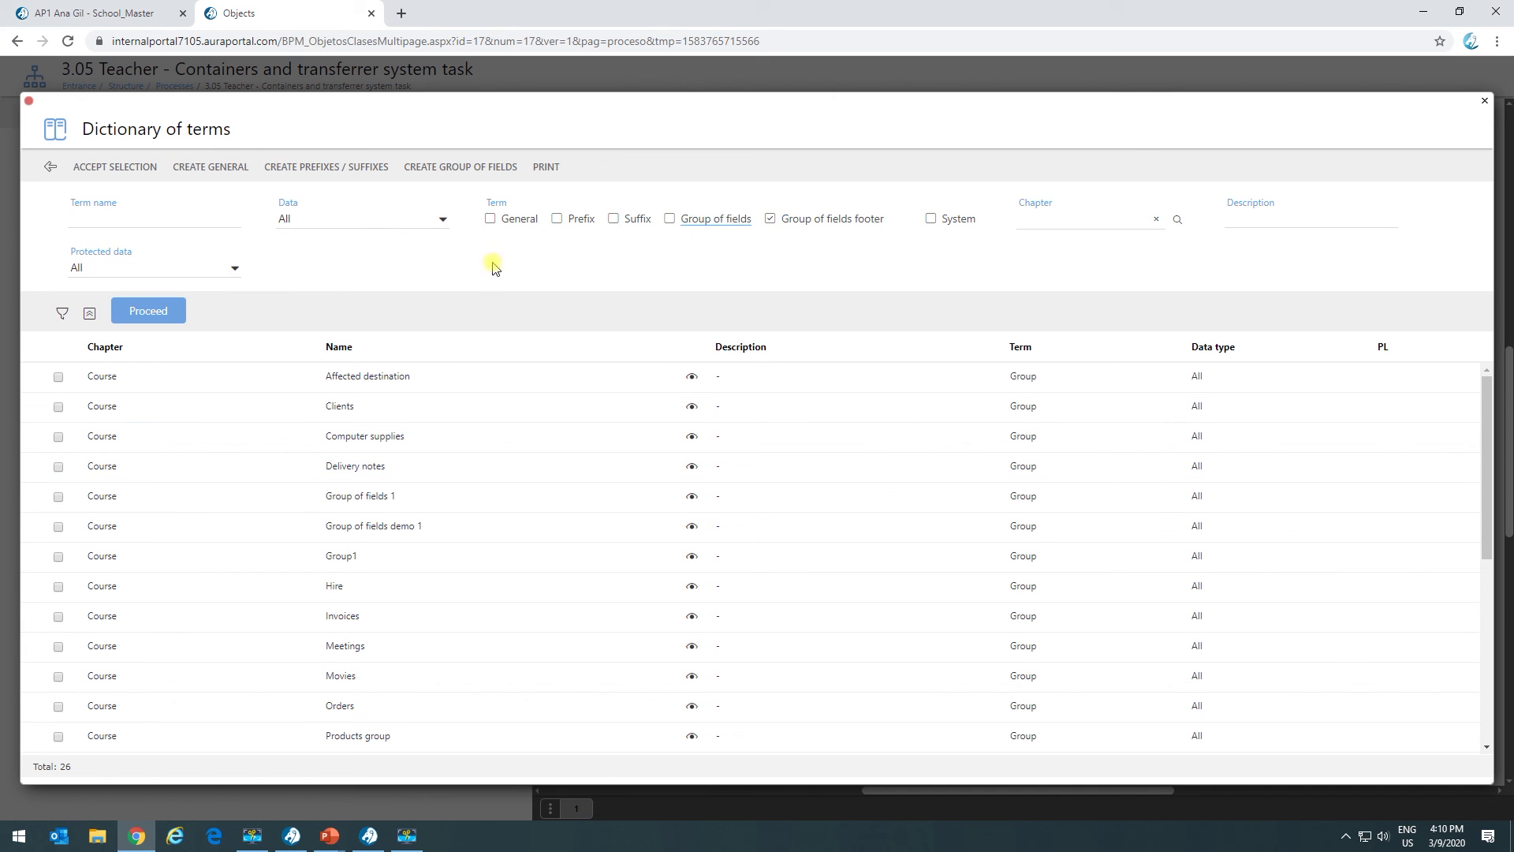
pyautogui.click(148, 310)
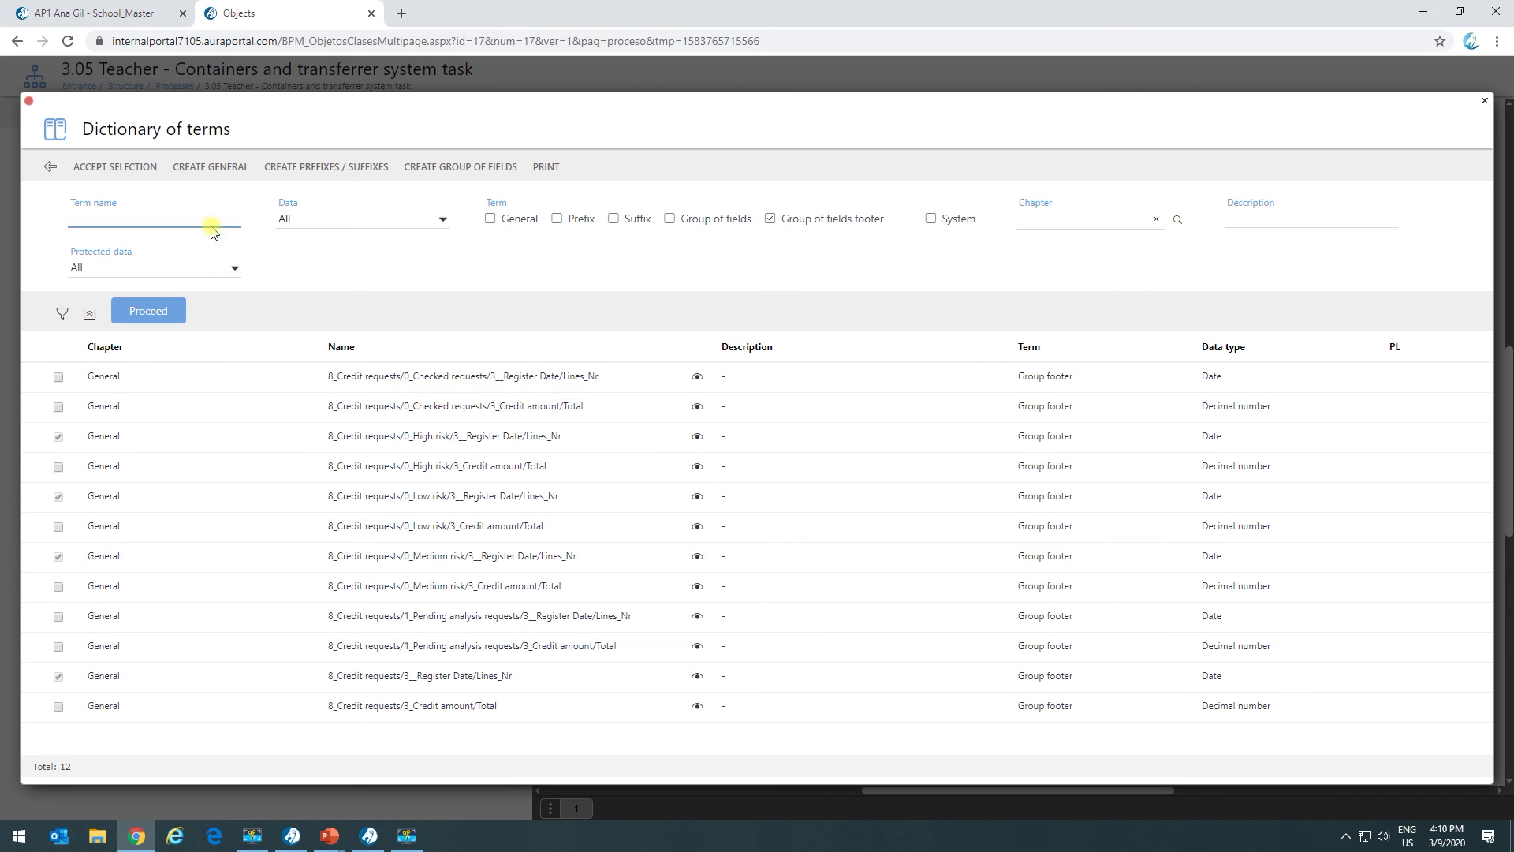
pyautogui.write('total')
pyautogui.press('Return')
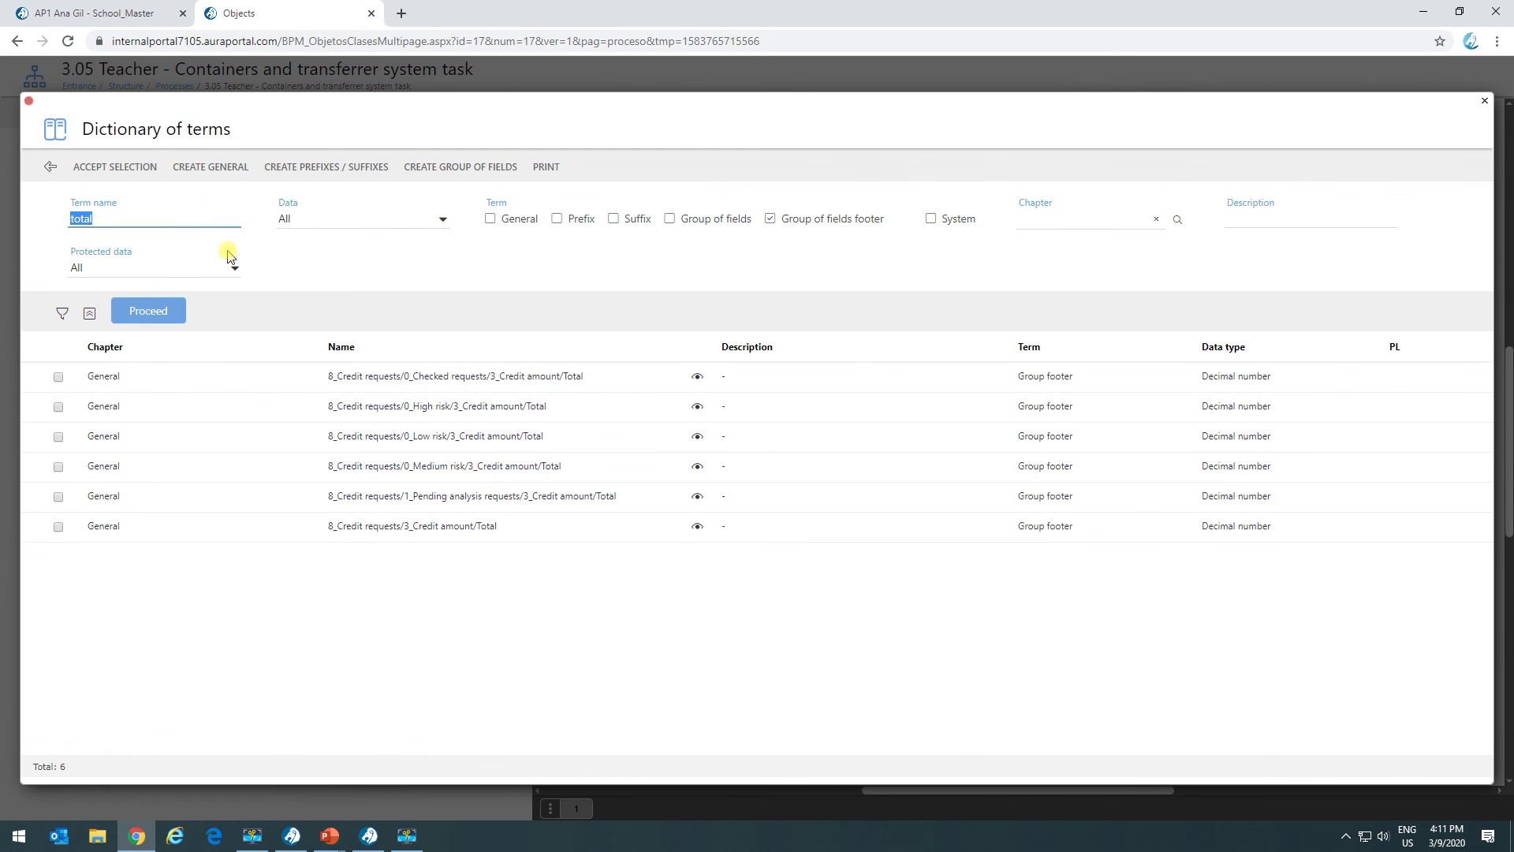